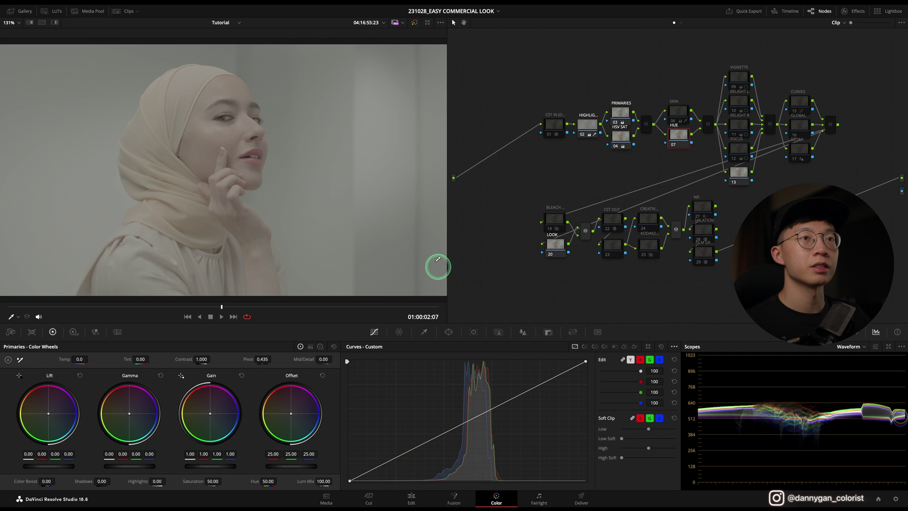
Select the grading node group and the input colour space conversion node
{"action": "left_click_drag", "start_coordinate": [498, 56], "coordinate": [879, 298]}
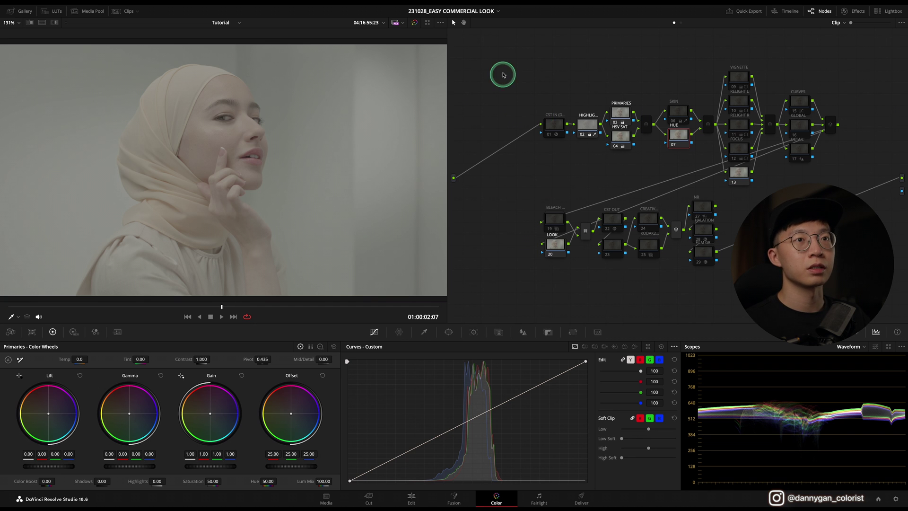
{"action": "left_click_drag", "start_coordinate": [508, 49], "coordinate": [875, 309]}
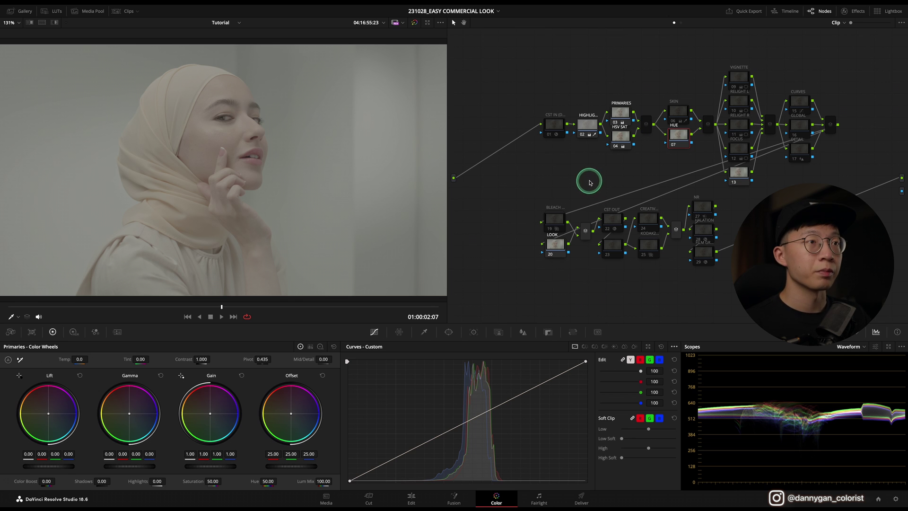
{"action": "left_click_drag", "start_coordinate": [528, 97], "coordinate": [571, 160]}
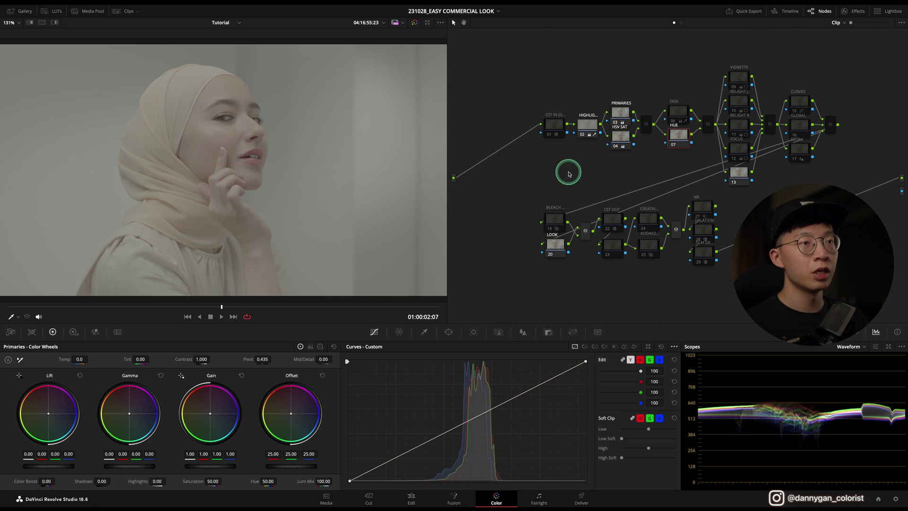
Enable the CST OUT node and verify its Rec.709 Color Space Transform settings
{"action": "left_click", "coordinate": [613, 219]}
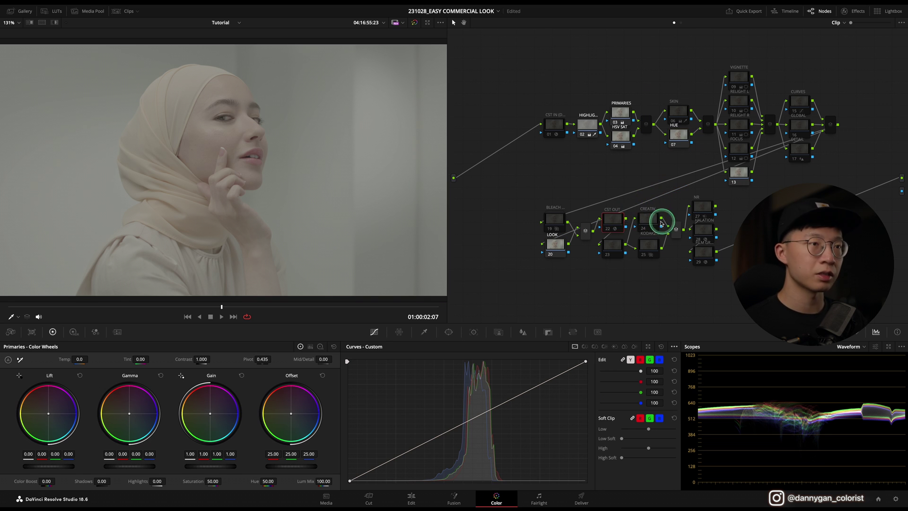
{"action": "left_click", "coordinate": [615, 229]}
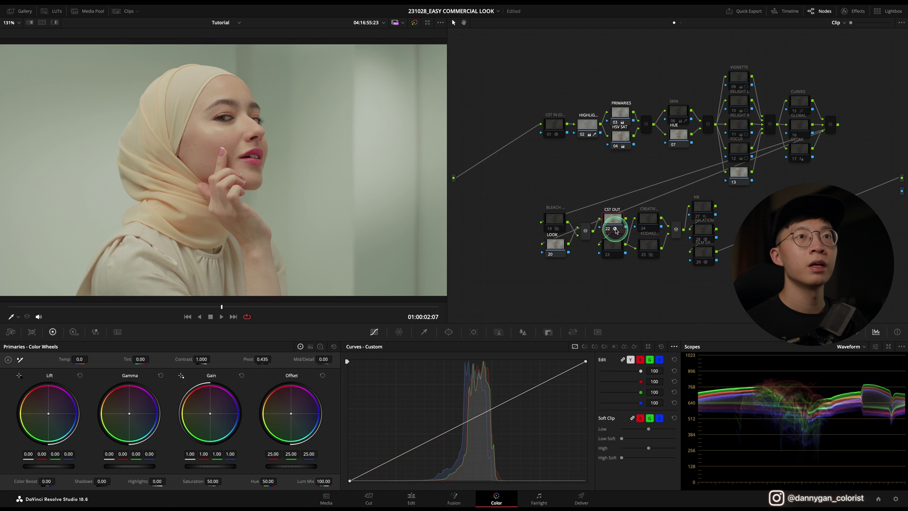
{"action": "left_click", "coordinate": [857, 11]}
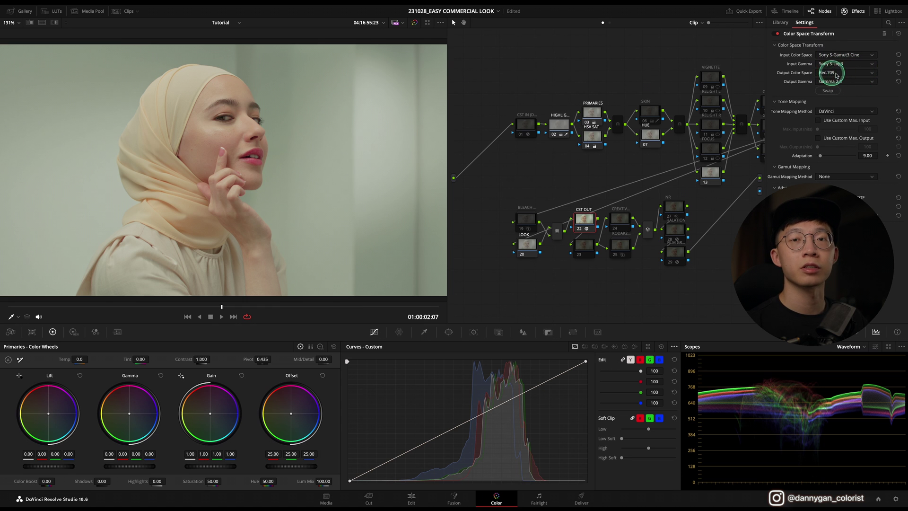
{"action": "left_click", "coordinate": [850, 18]}
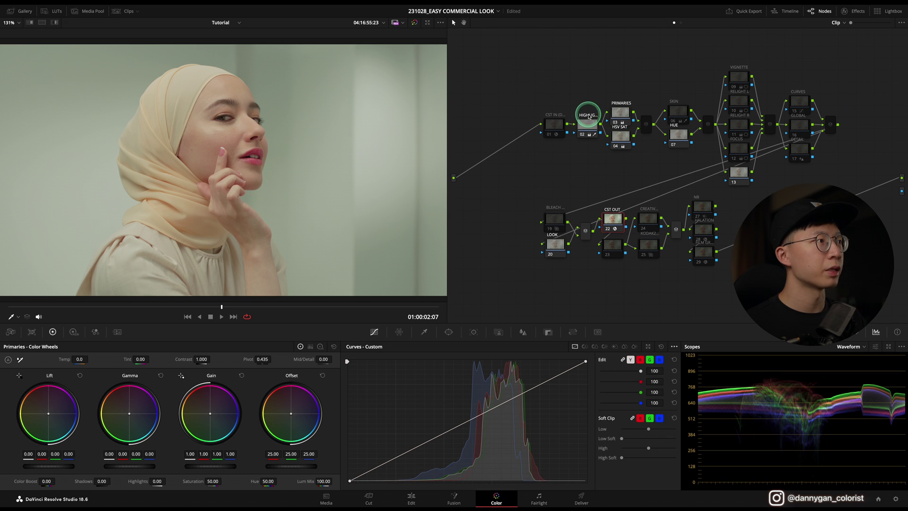
Toggle the -50 HIGHLIG node off, on and off again with Ctrl+D to compare
{"action": "key", "text": "ctrl+d"}
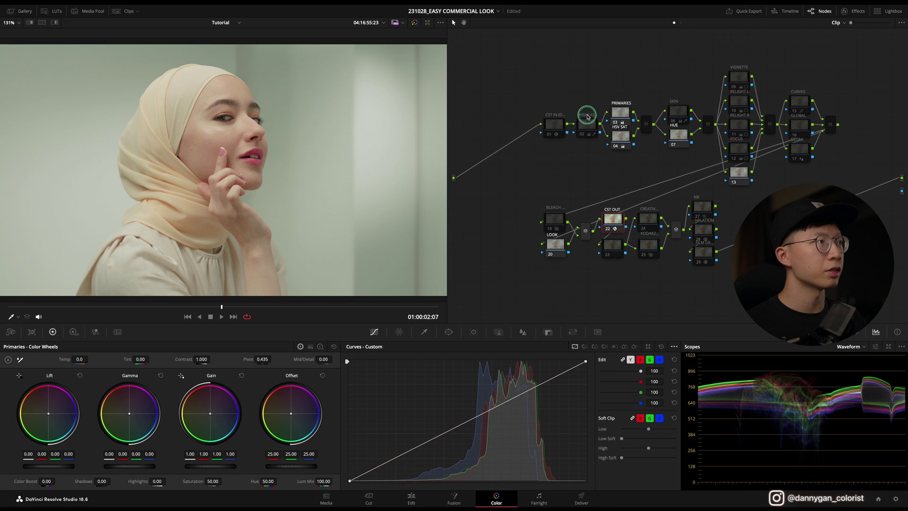
{"action": "key", "text": "ctrl+d"}
{"action": "key", "text": "ctrl+d"}
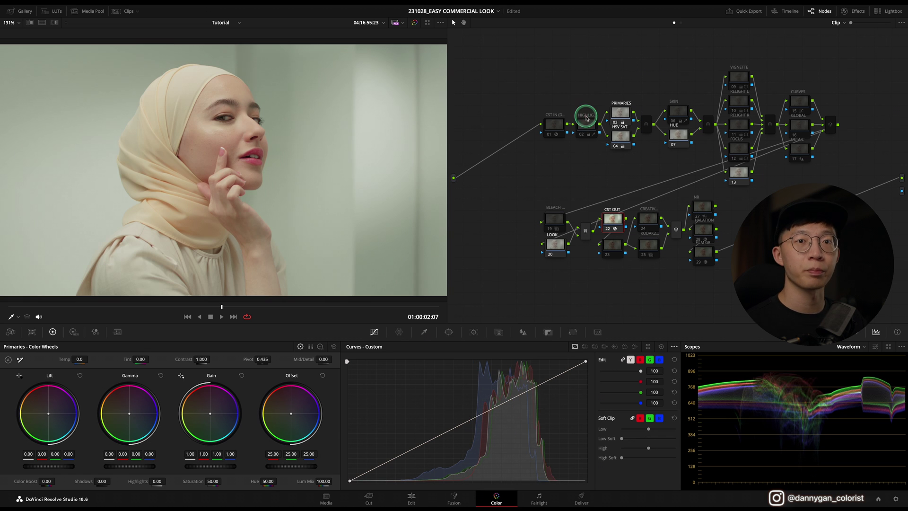
{"action": "key", "text": "ctrl+d"}
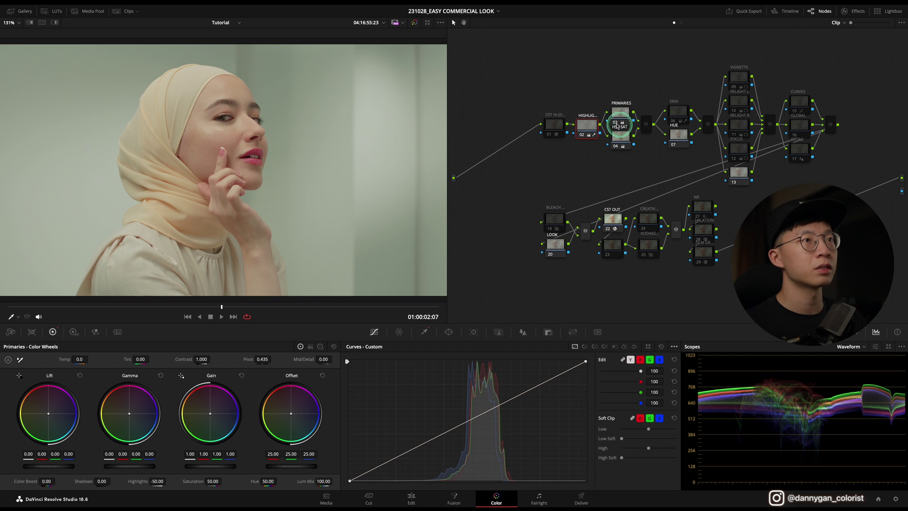
Turn the highlight node back on and select the PRIMARIES node
{"action": "left_click", "coordinate": [590, 118]}
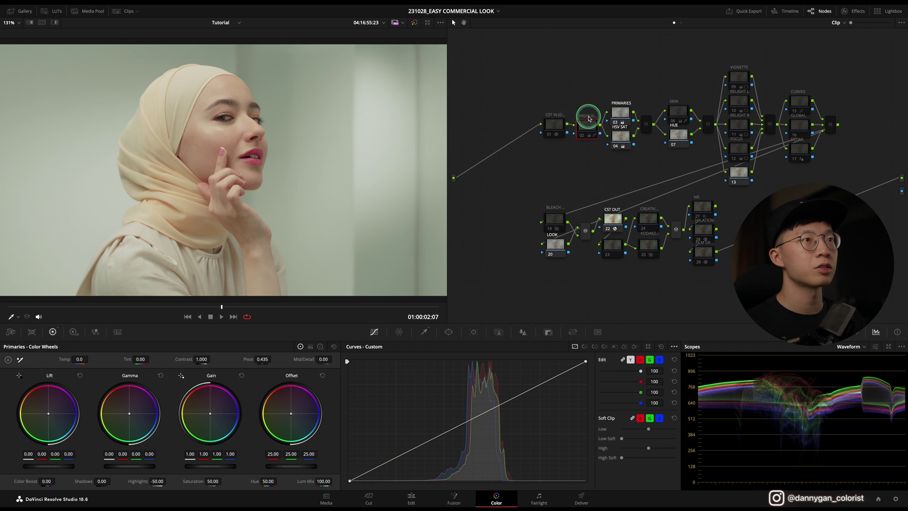
{"action": "left_click", "coordinate": [591, 123]}
{"action": "left_click", "coordinate": [562, 175]}
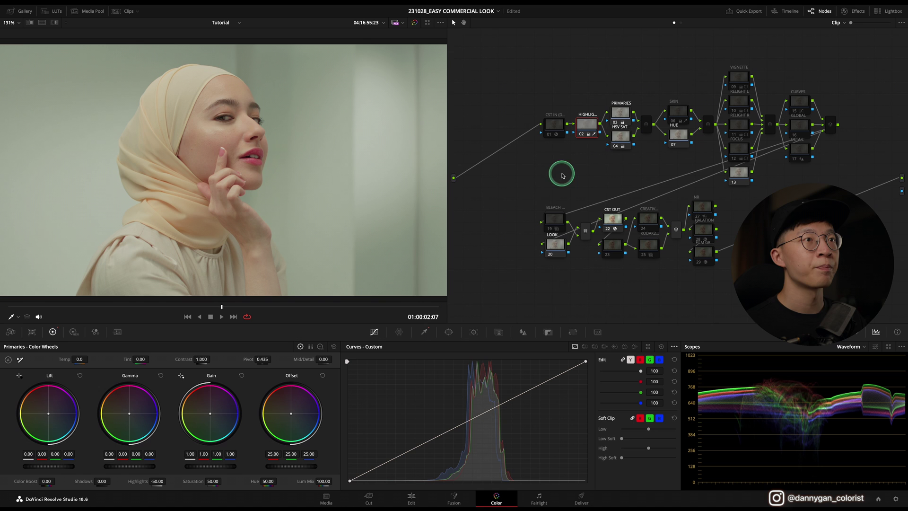
{"action": "left_click", "coordinate": [621, 112]}
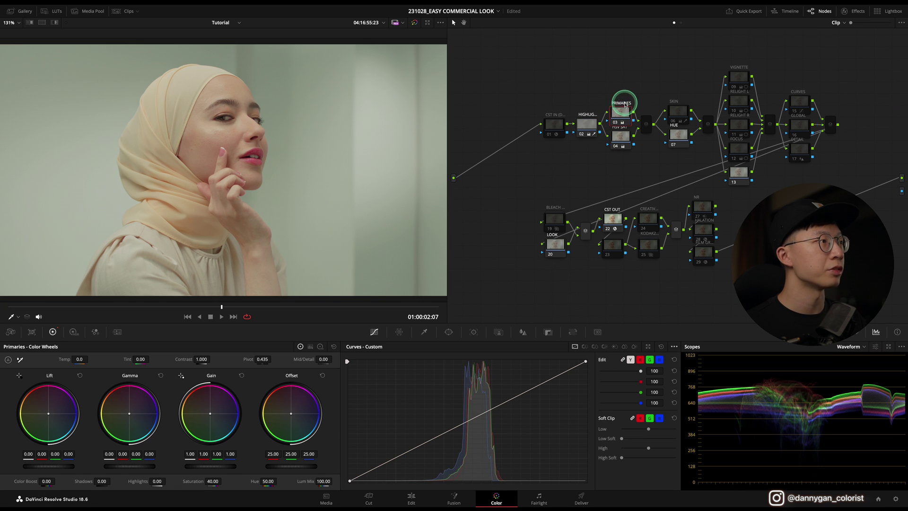
Probe face and wall levels on the waveform, then set Tint to 10.00
{"action": "left_click", "coordinate": [199, 166]}
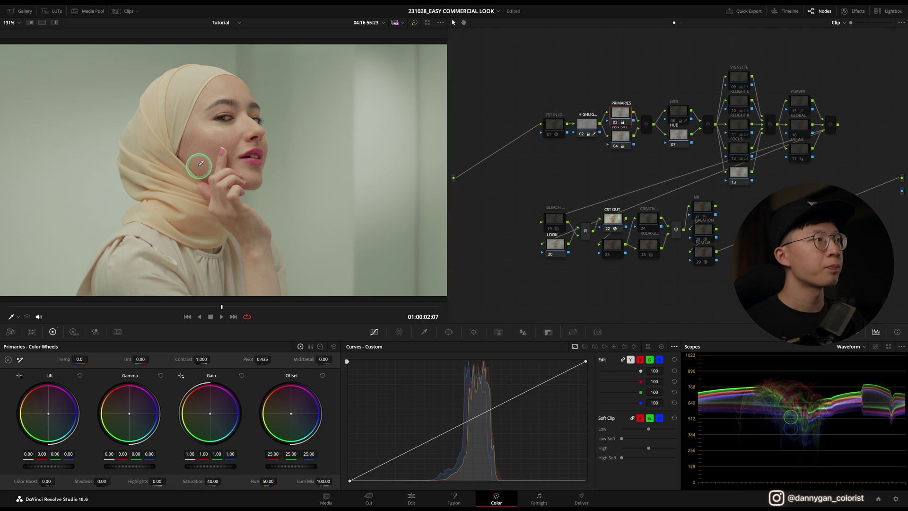
{"action": "left_click", "coordinate": [269, 134]}
{"action": "left_click", "coordinate": [164, 243]}
{"action": "left_click", "coordinate": [205, 232]}
{"action": "left_click", "coordinate": [279, 220]}
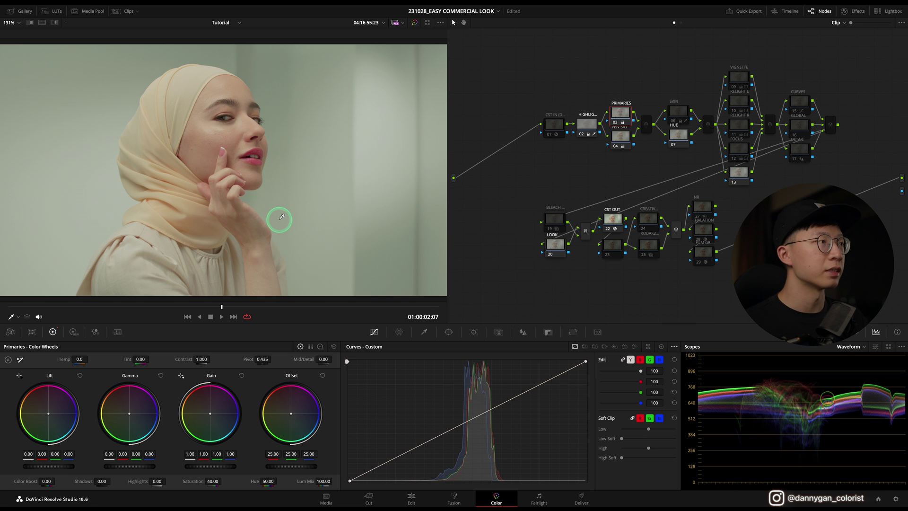
{"action": "left_click", "coordinate": [349, 136]}
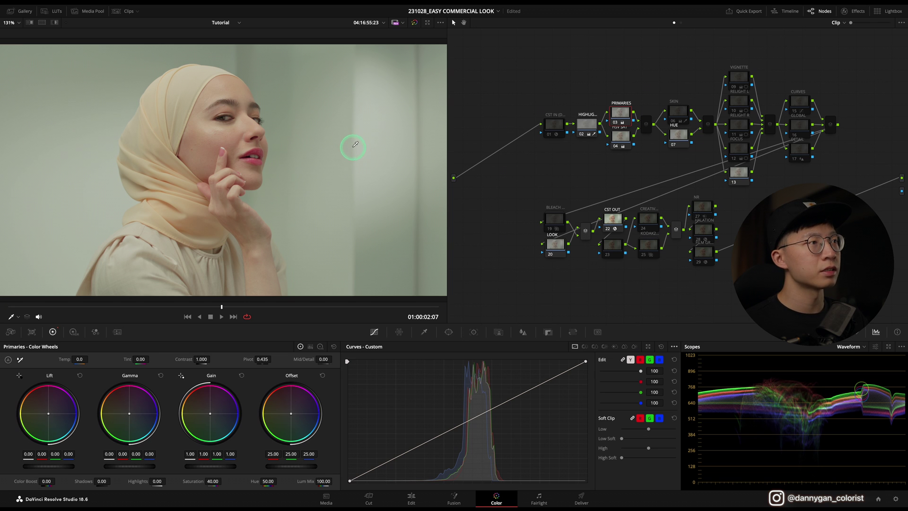
{"action": "left_click", "coordinate": [310, 155]}
{"action": "left_click", "coordinate": [322, 114]}
{"action": "left_click", "coordinate": [361, 181]}
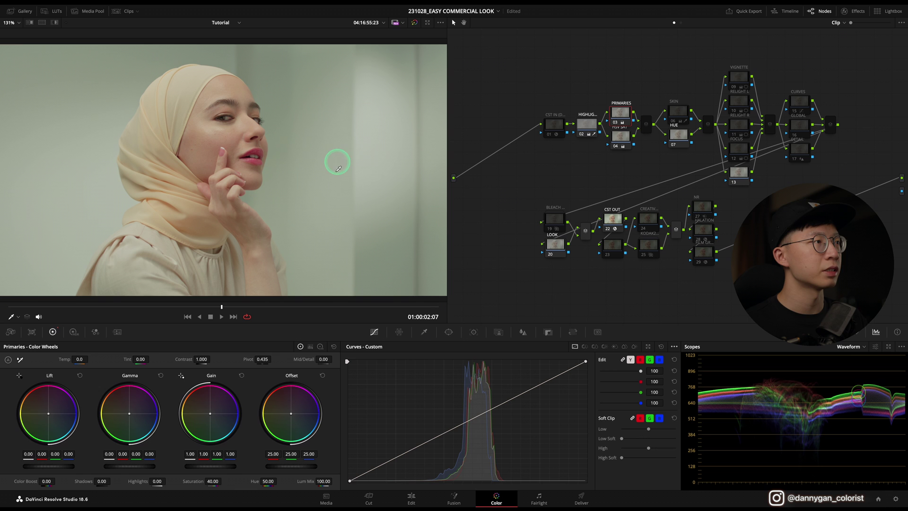
{"action": "left_click", "coordinate": [361, 112]}
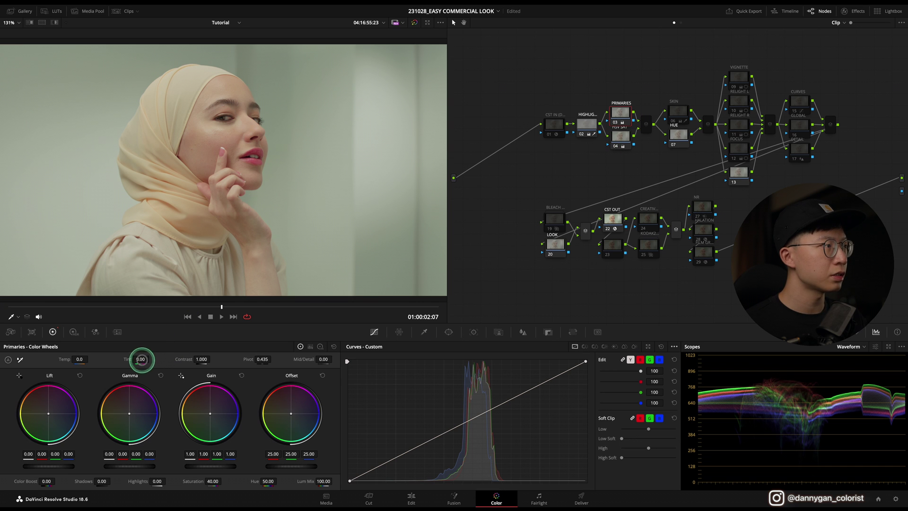
{"action": "left_click_drag", "start_coordinate": [141, 359], "coordinate": [147, 359]}
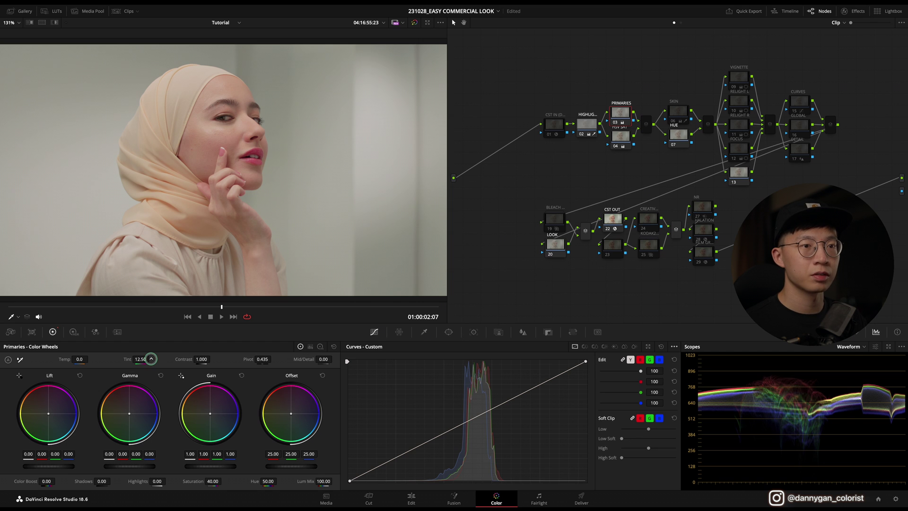
{"action": "left_click_drag", "start_coordinate": [151, 359], "coordinate": [150, 359]}
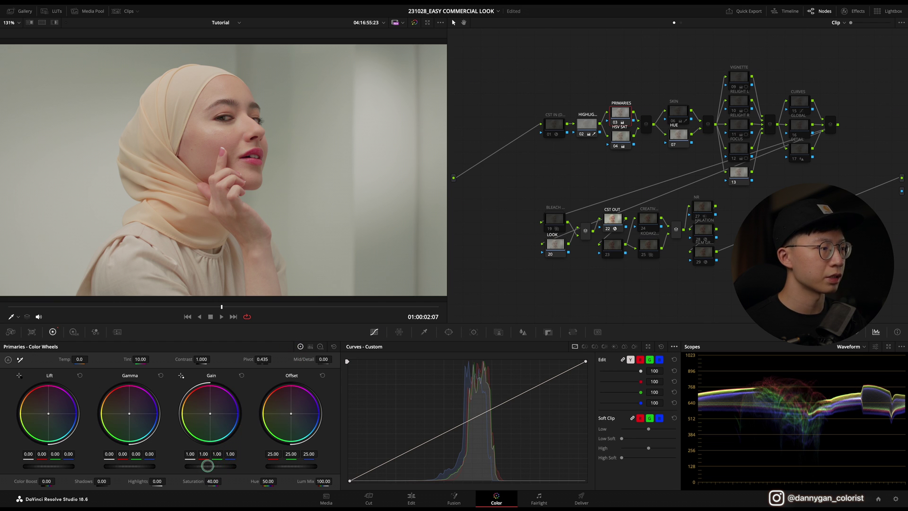
Raise the PRIMARIES master Gain wheel to 1.09
{"action": "left_click_drag", "start_coordinate": [221, 465], "coordinate": [338, 458]}
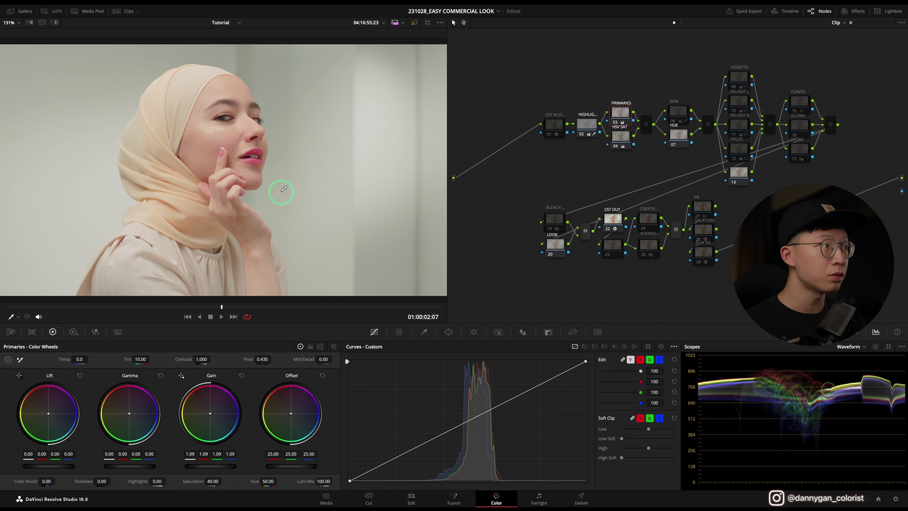
Select the HSV SAT node (04) to view its 1.20 gain setting
{"action": "left_click", "coordinate": [620, 138]}
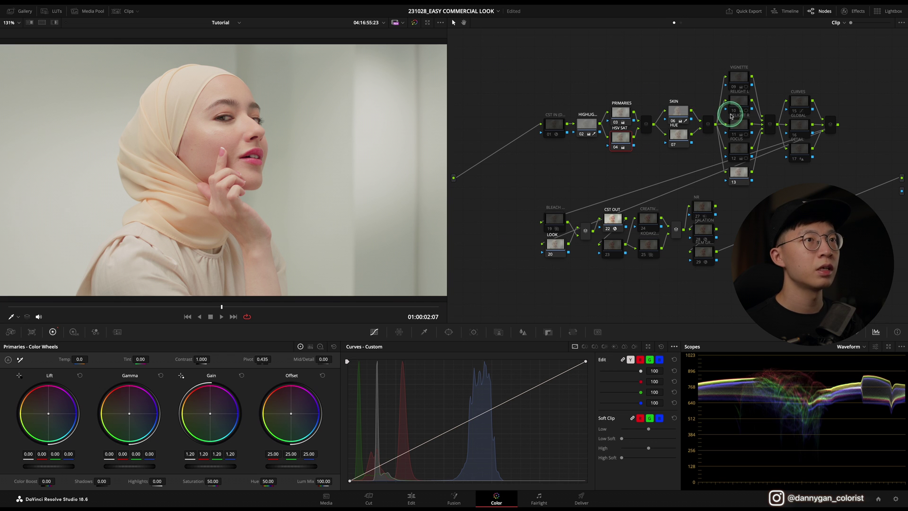
Select the SKIN node and toggle its qualifier highlight twice to see the keyed skin
{"action": "left_click", "coordinate": [685, 112]}
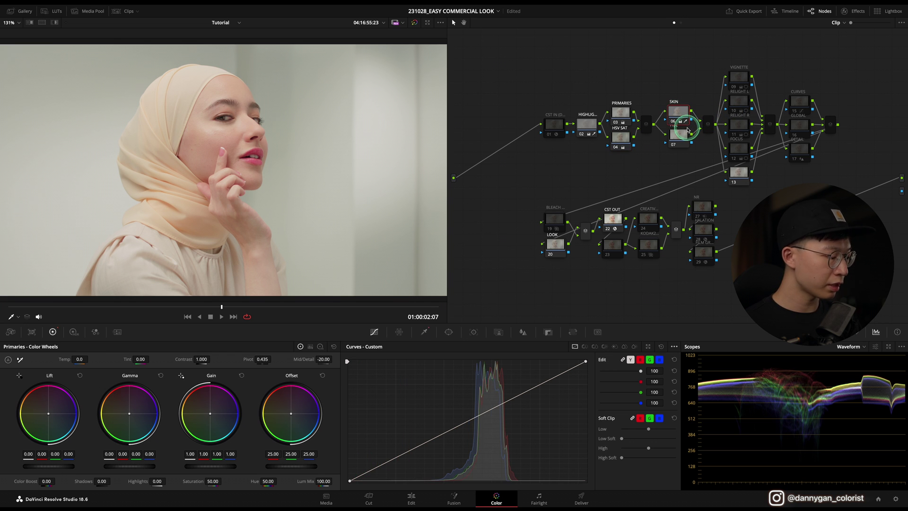
{"action": "key", "text": "shift+h"}
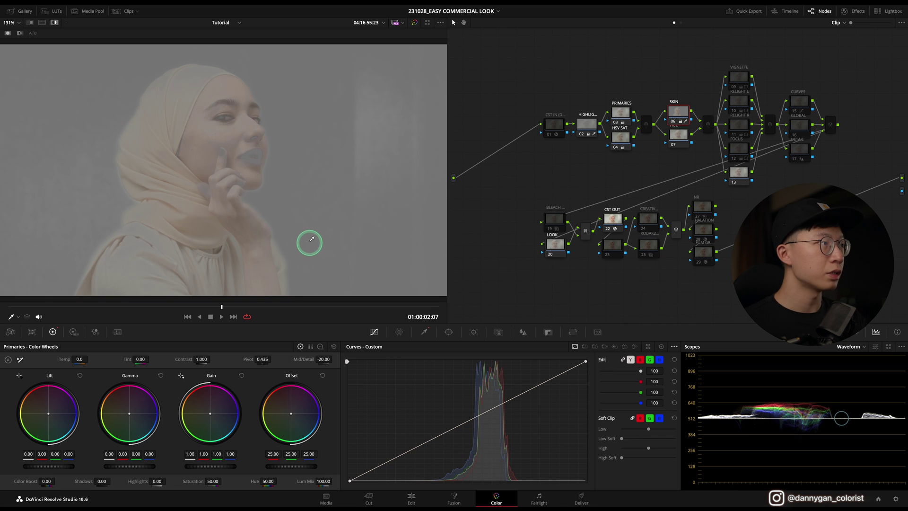
{"action": "key", "text": "shift+h"}
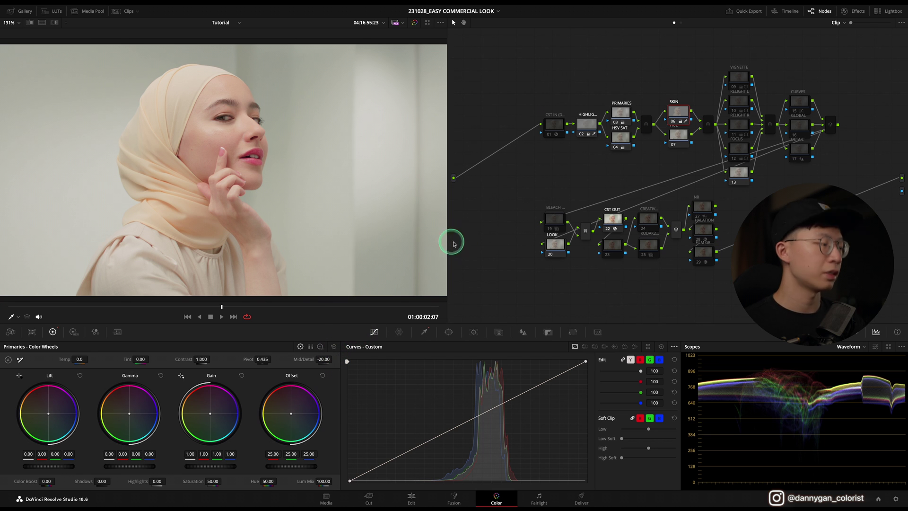
{"action": "key", "text": "shift+h"}
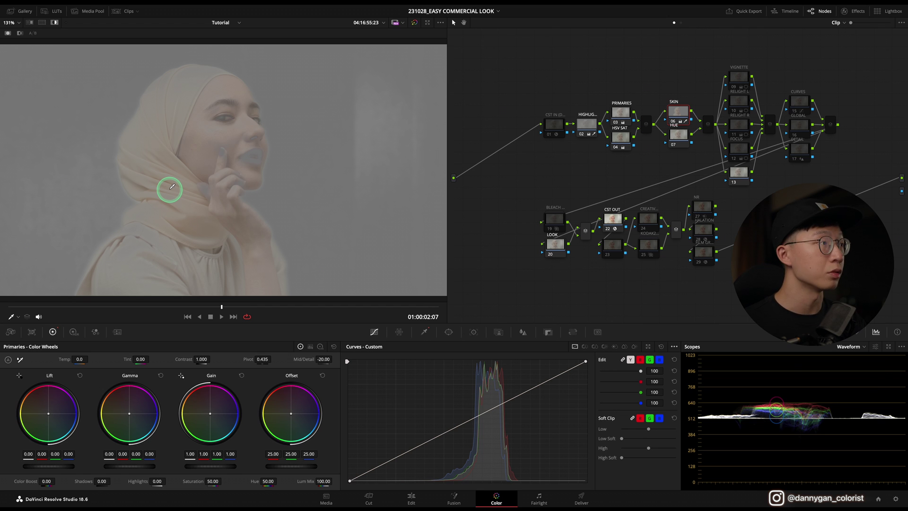
{"action": "key", "text": "shift+h"}
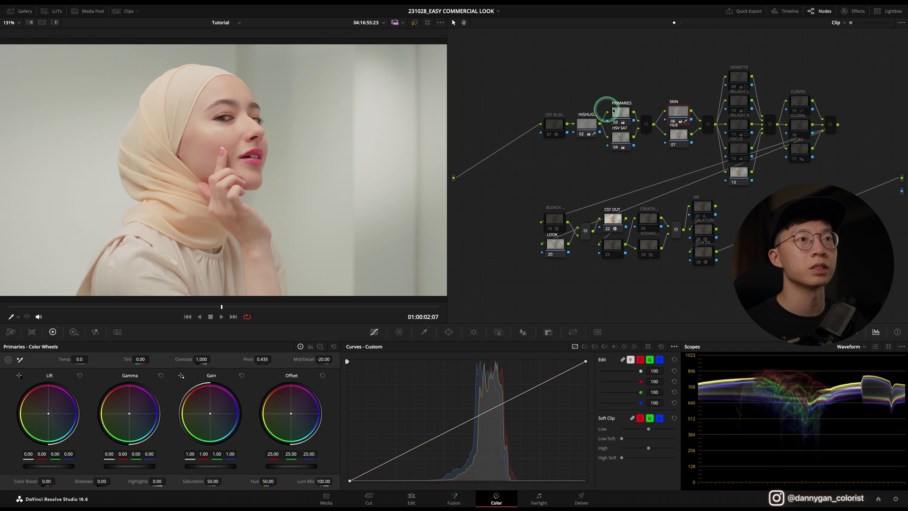
On the HUE node, dip the Hue vs Sat curve to 0.28 in the yellow-green hues
{"action": "left_click", "coordinate": [682, 134]}
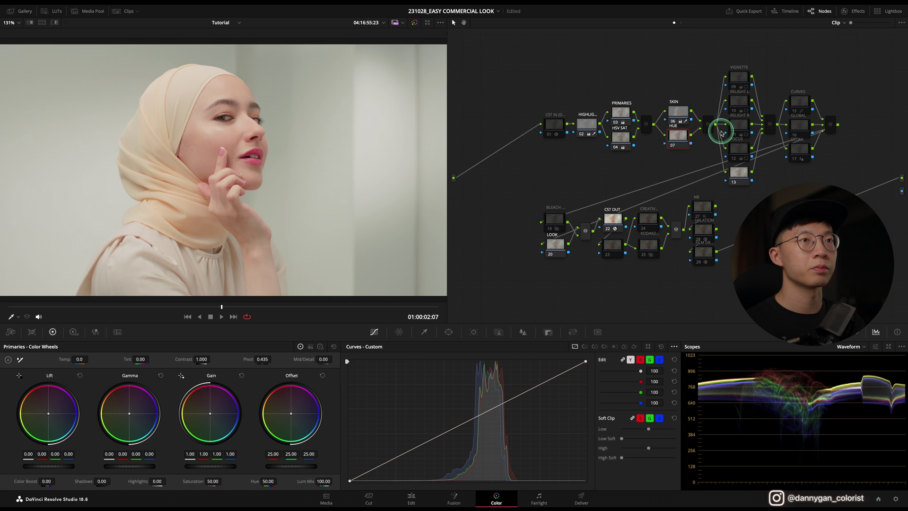
{"action": "left_click_drag", "start_coordinate": [683, 137], "coordinate": [684, 137]}
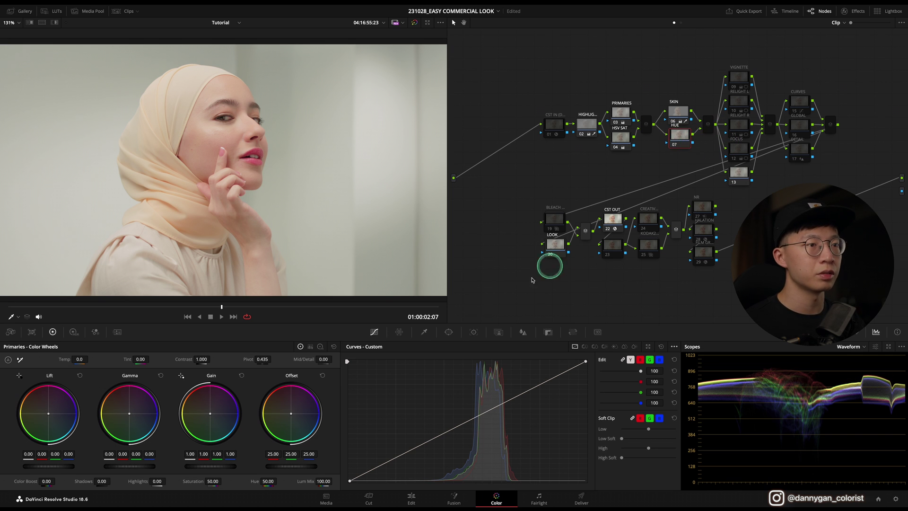
{"action": "left_click", "coordinate": [595, 348]}
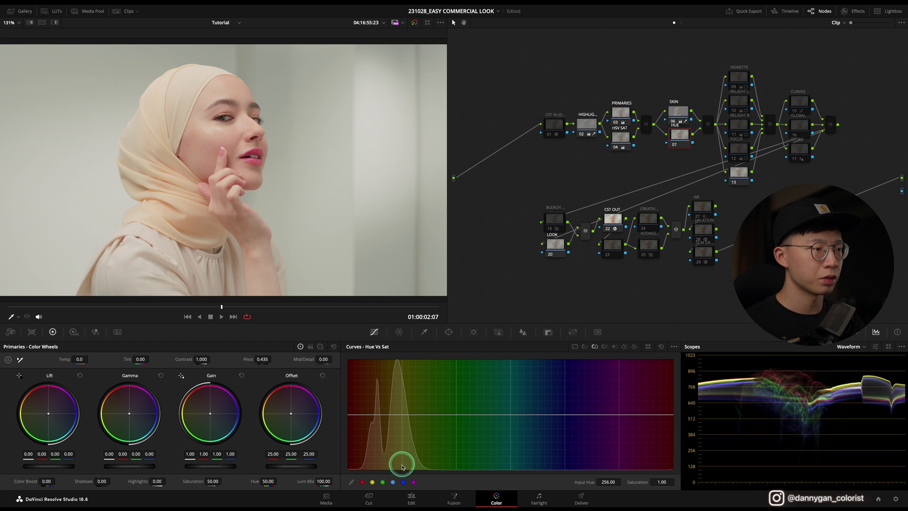
{"action": "left_click", "coordinate": [382, 482]}
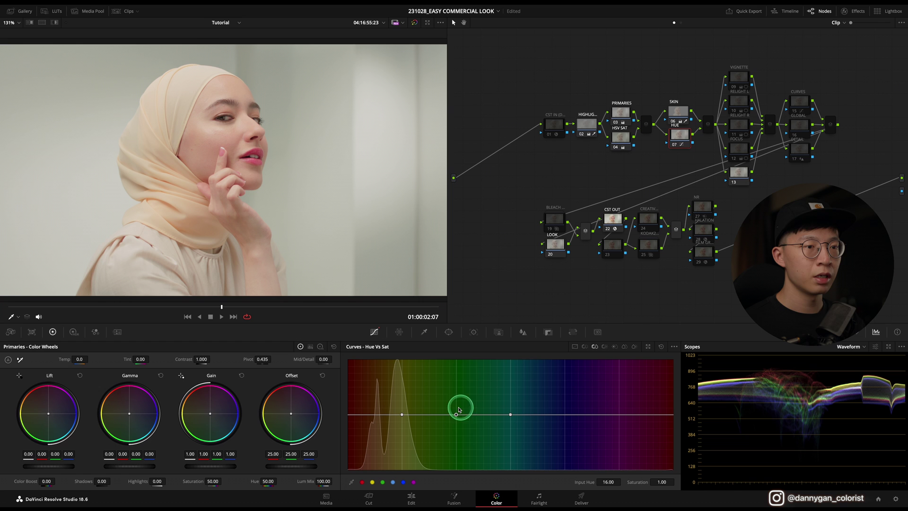
{"action": "left_click_drag", "start_coordinate": [664, 481], "coordinate": [622, 481]}
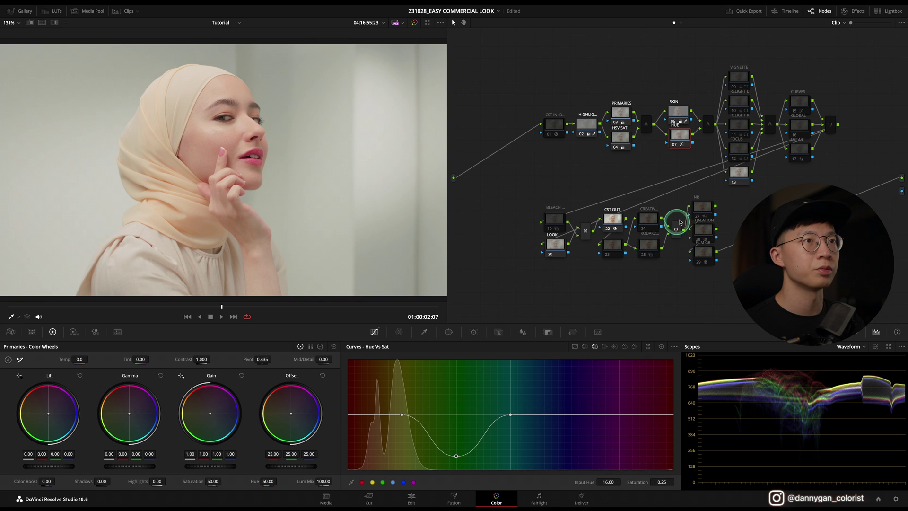
{"action": "left_click_drag", "start_coordinate": [681, 138], "coordinate": [680, 142]}
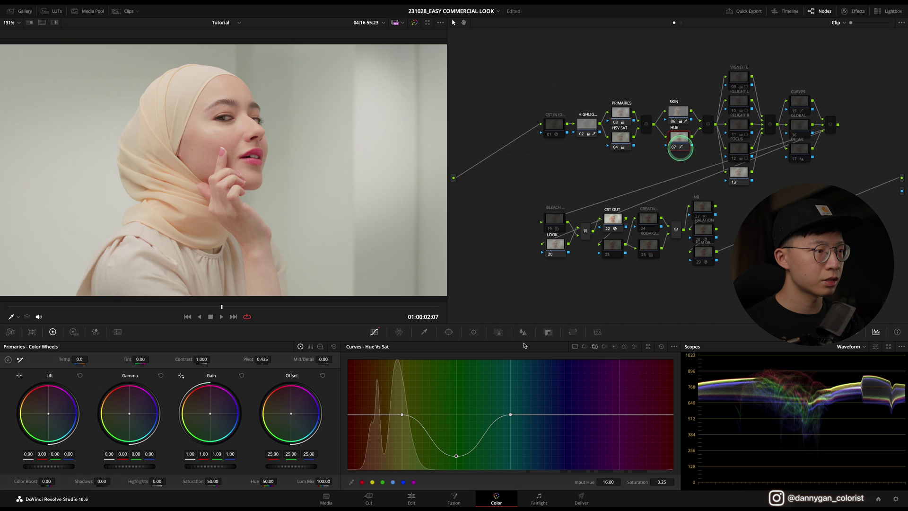
{"action": "left_click", "coordinate": [403, 457]}
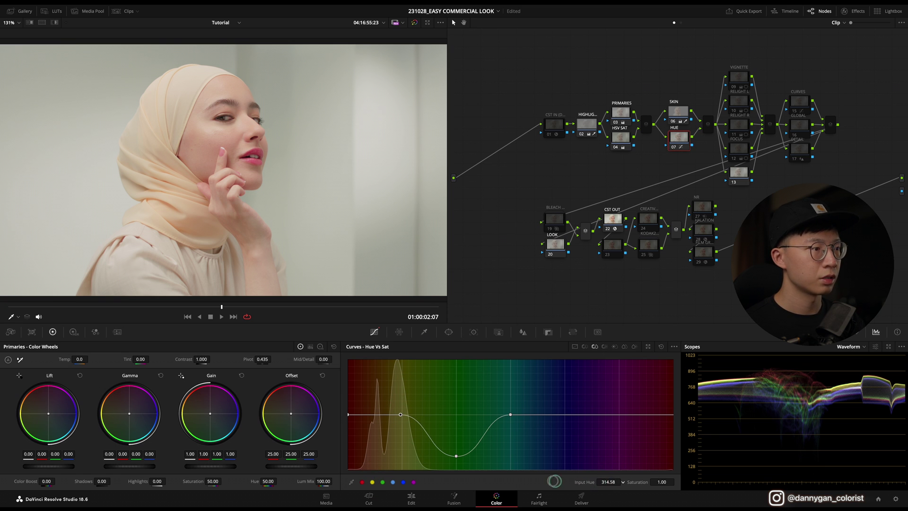
{"action": "left_click_drag", "start_coordinate": [555, 481], "coordinate": [100, 447]}
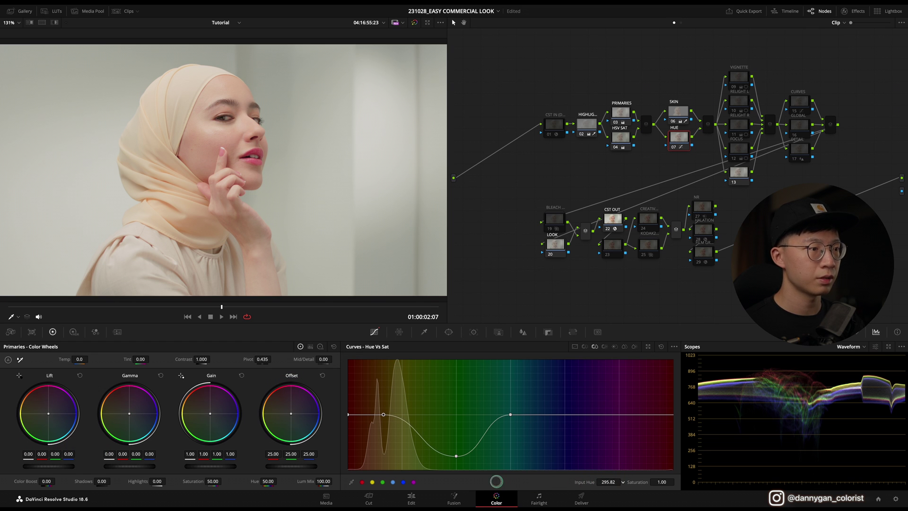
{"action": "left_click_drag", "start_coordinate": [456, 456], "coordinate": [436, 456]}
Compare the grade with and without the HUE node and the vignette
{"action": "key", "text": "ctrl+d"}
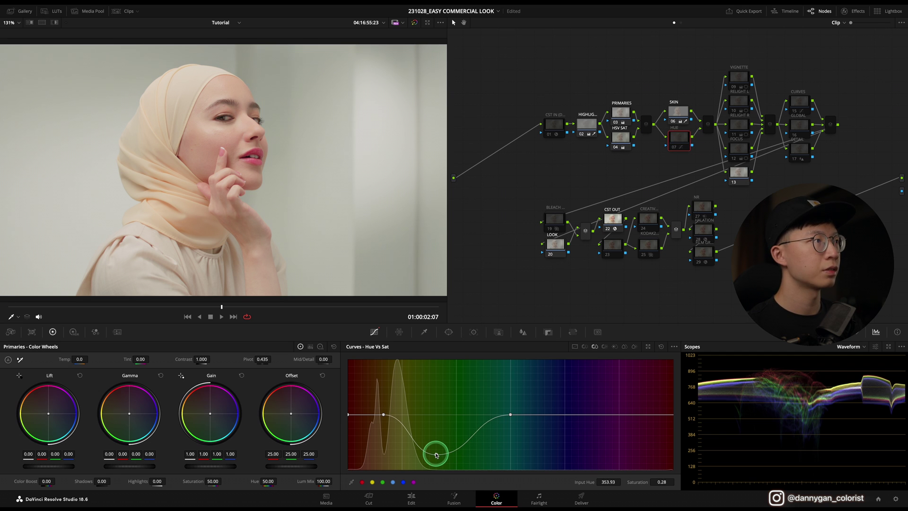
{"action": "key", "text": "ctrl+d"}
{"action": "key", "text": "ctrl+d"}
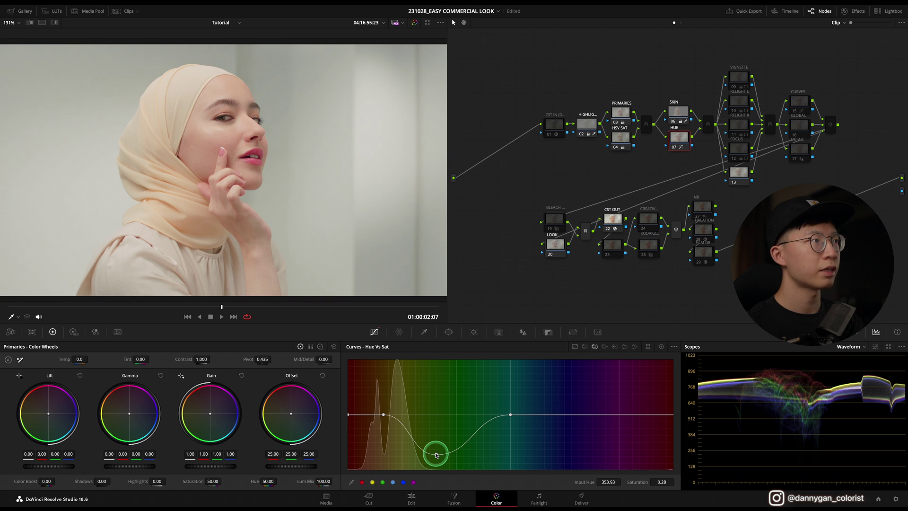
{"action": "key", "text": "ctrl+d"}
{"action": "key", "text": "ctrl+d"}
{"action": "key", "text": "ctrl+d"}
{"action": "key", "text": "ctrl+d"}
{"action": "key", "text": "ctrl+d"}
{"action": "key", "text": "ctrl+d"}
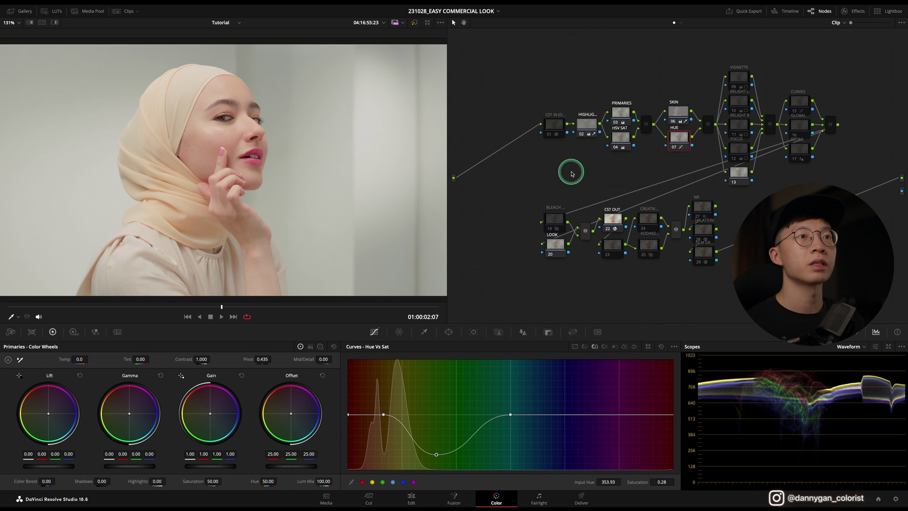
{"action": "left_click", "coordinate": [745, 70]}
Toggle the VIGNETTE node to compare and leave it switched off
{"action": "left_click", "coordinate": [741, 71]}
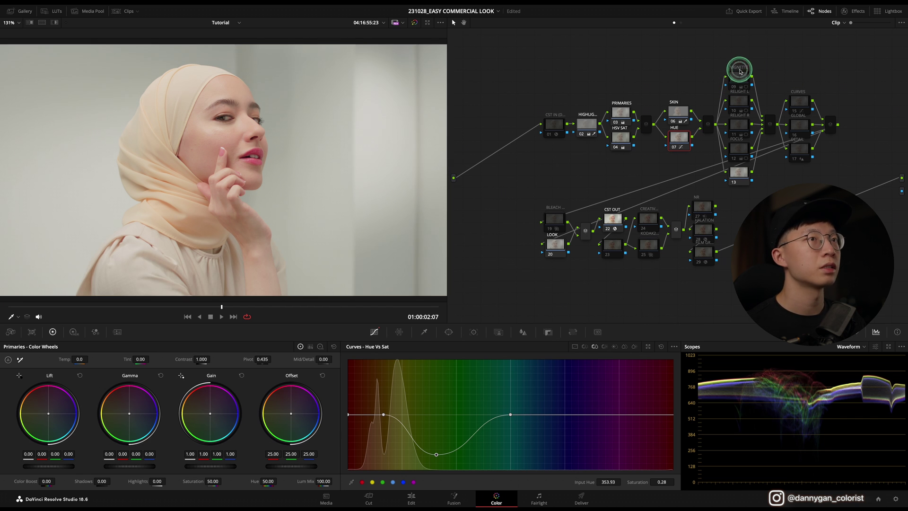
{"action": "left_click", "coordinate": [740, 71]}
{"action": "left_click", "coordinate": [744, 69]}
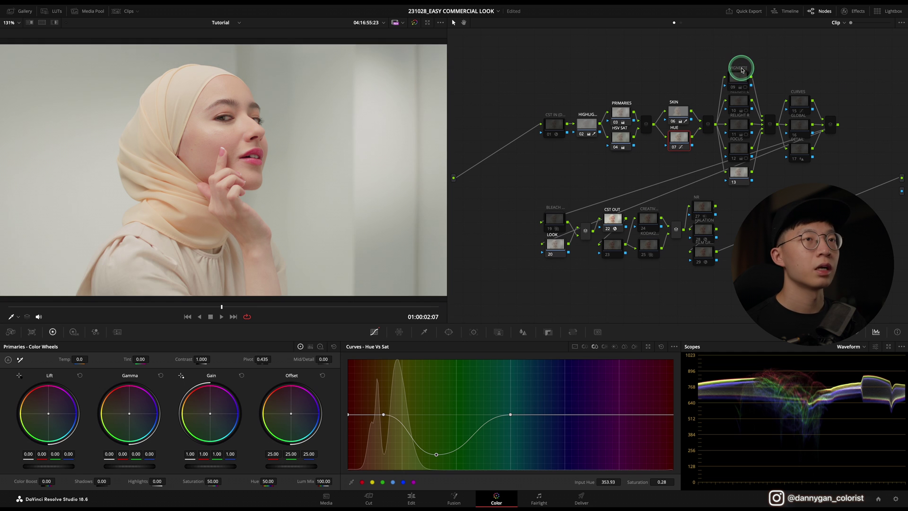
{"action": "left_click", "coordinate": [743, 70]}
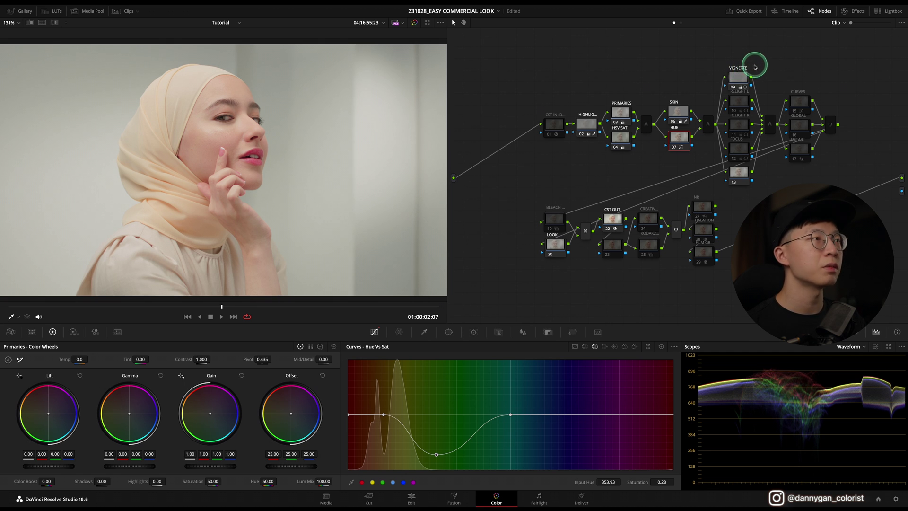
{"action": "left_click", "coordinate": [744, 69]}
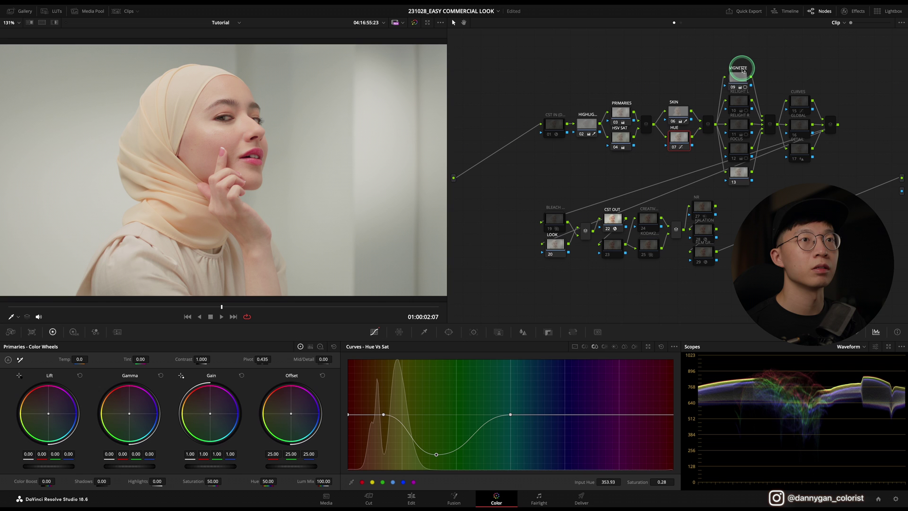
{"action": "left_click", "coordinate": [742, 70]}
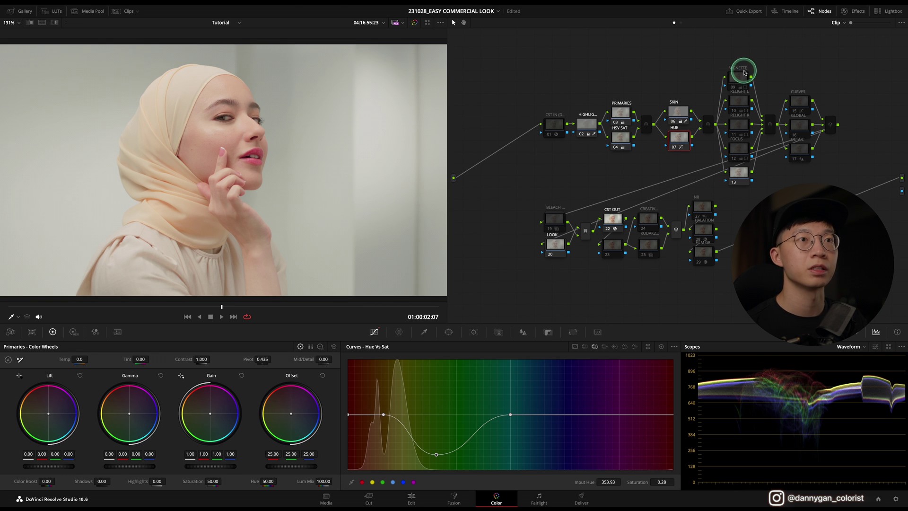
{"action": "left_click", "coordinate": [772, 76]}
{"action": "left_click", "coordinate": [744, 94]}
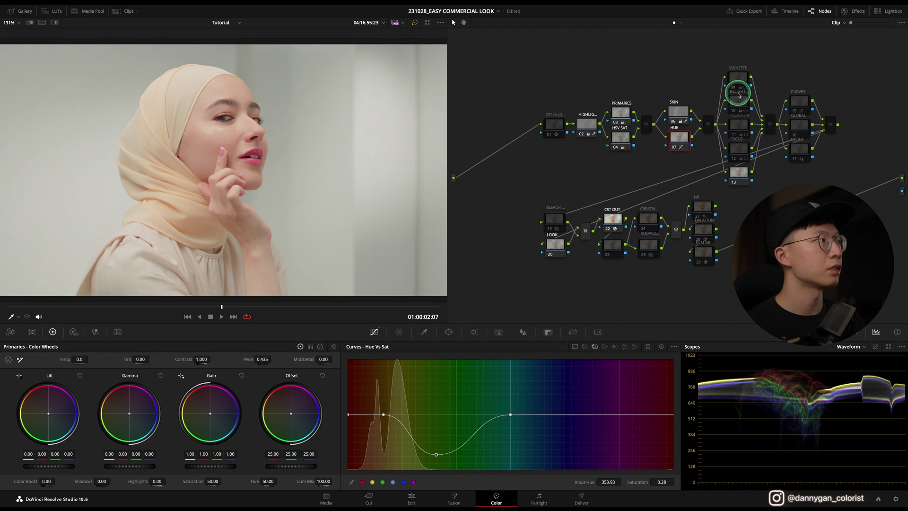
Compare the relight nodes, then enable RELIGHT R and the FOCUS face brightening
{"action": "left_click", "coordinate": [739, 94]}
{"action": "left_click", "coordinate": [741, 94]}
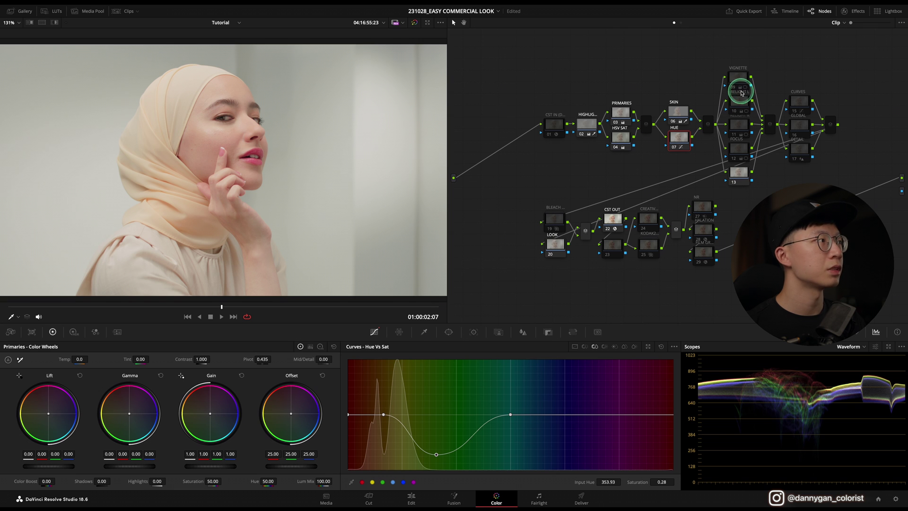
{"action": "left_click", "coordinate": [741, 94]}
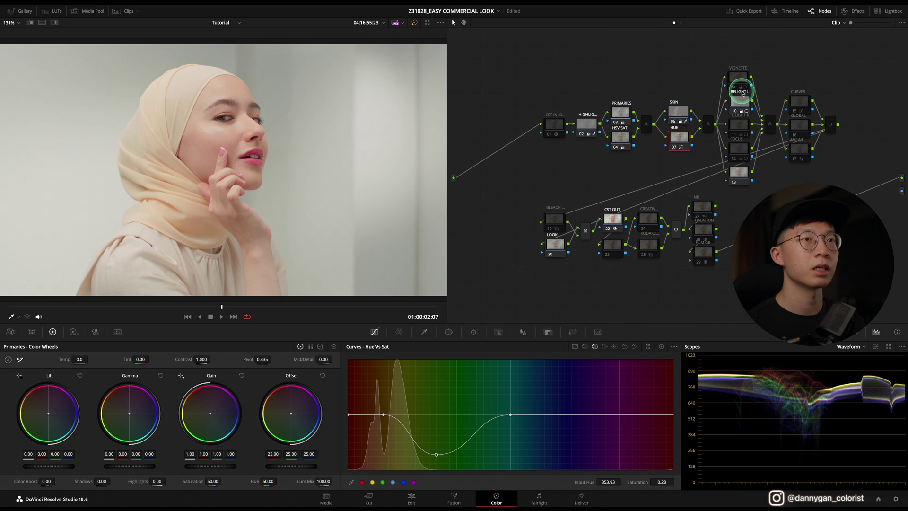
{"action": "left_click", "coordinate": [738, 118]}
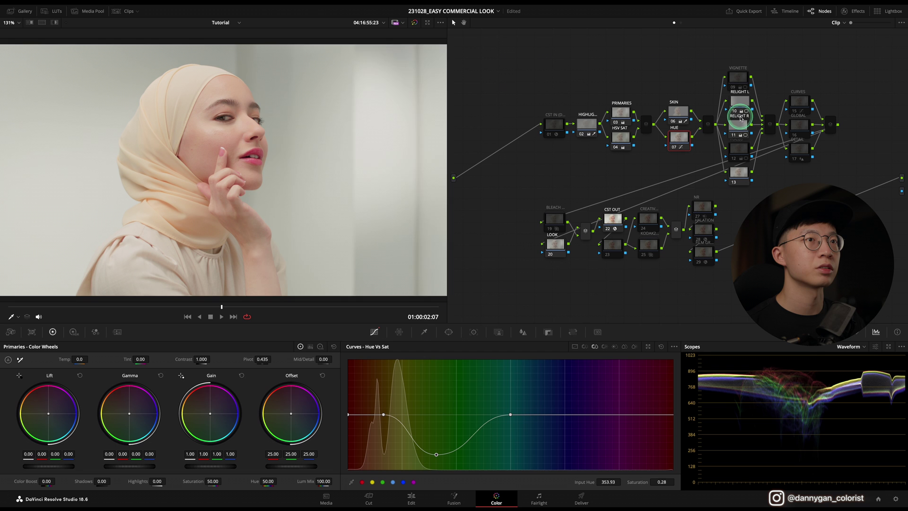
{"action": "left_click", "coordinate": [741, 118]}
{"action": "left_click", "coordinate": [740, 120]}
{"action": "left_click", "coordinate": [742, 124]}
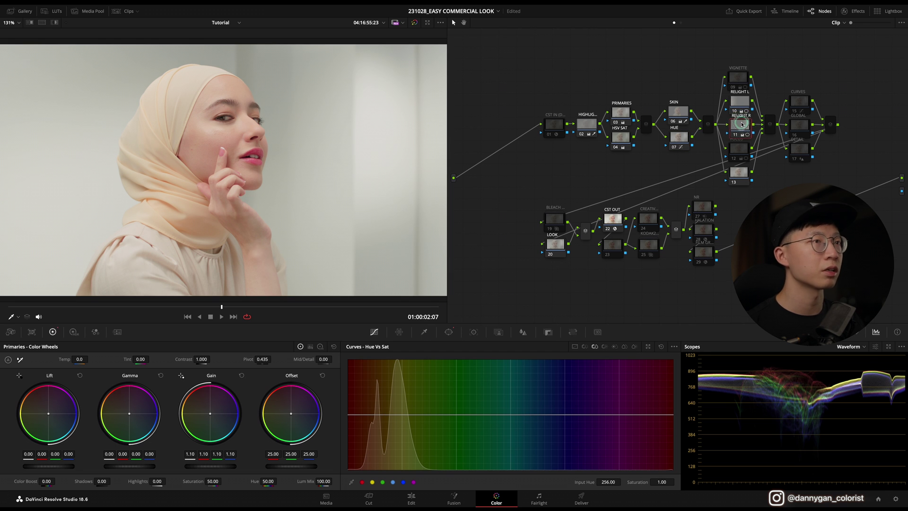
{"action": "left_click", "coordinate": [743, 149]}
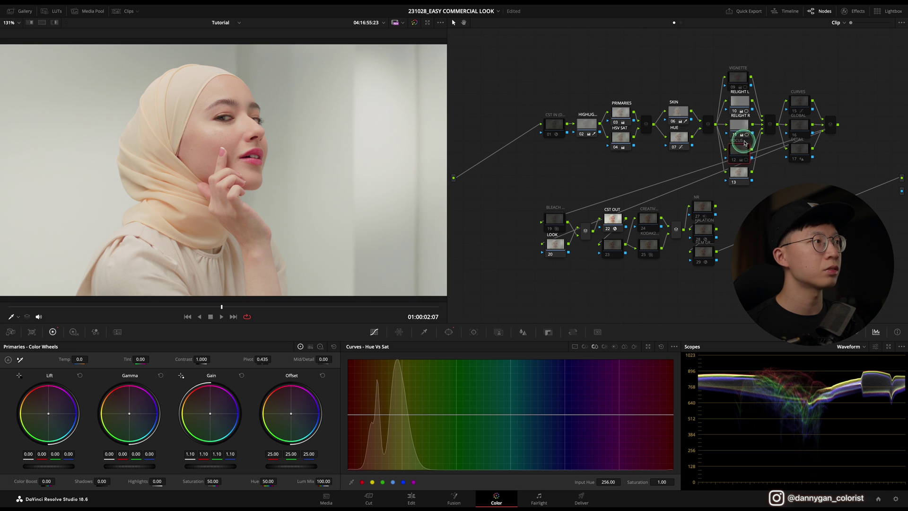
{"action": "left_click", "coordinate": [739, 141]}
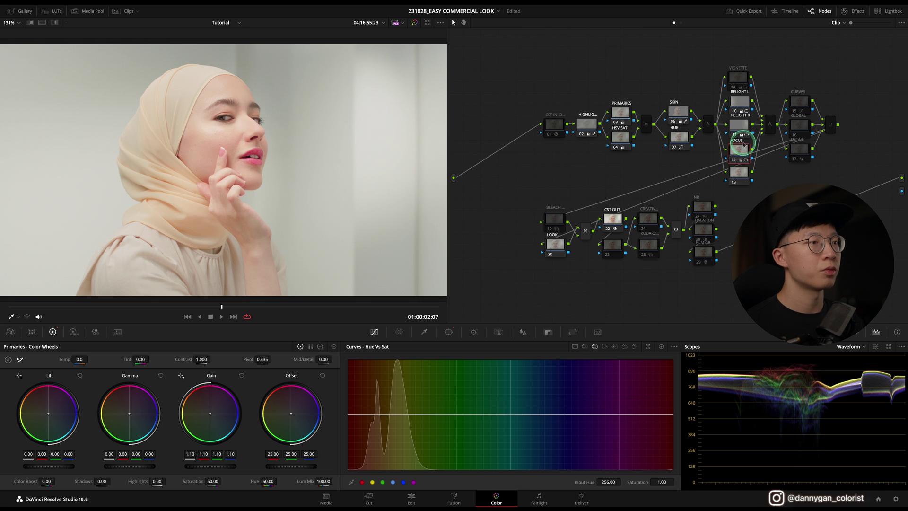
Move and shrink the FOCUS circle window over the face and ease gain to 1.07
{"action": "left_click", "coordinate": [449, 332]}
{"action": "left_click_drag", "start_coordinate": [223, 189], "coordinate": [211, 164]}
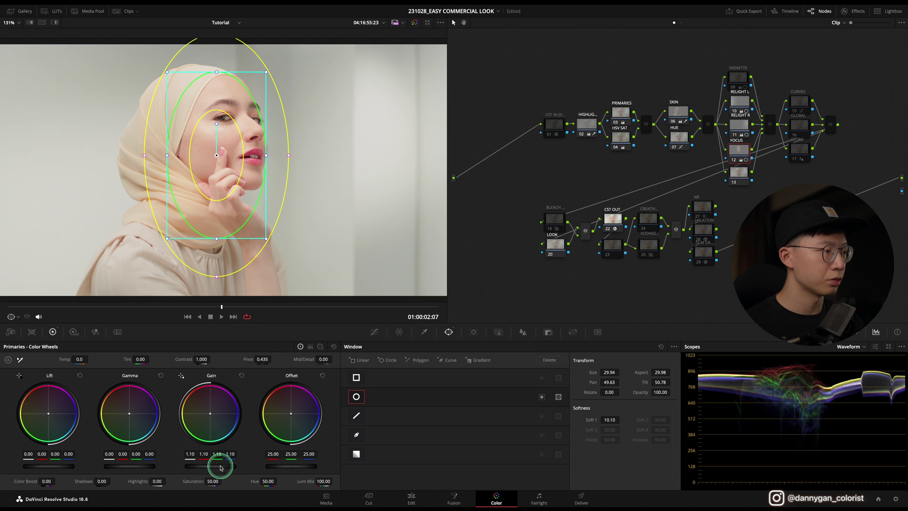
{"action": "left_click_drag", "start_coordinate": [217, 467], "coordinate": [182, 473]}
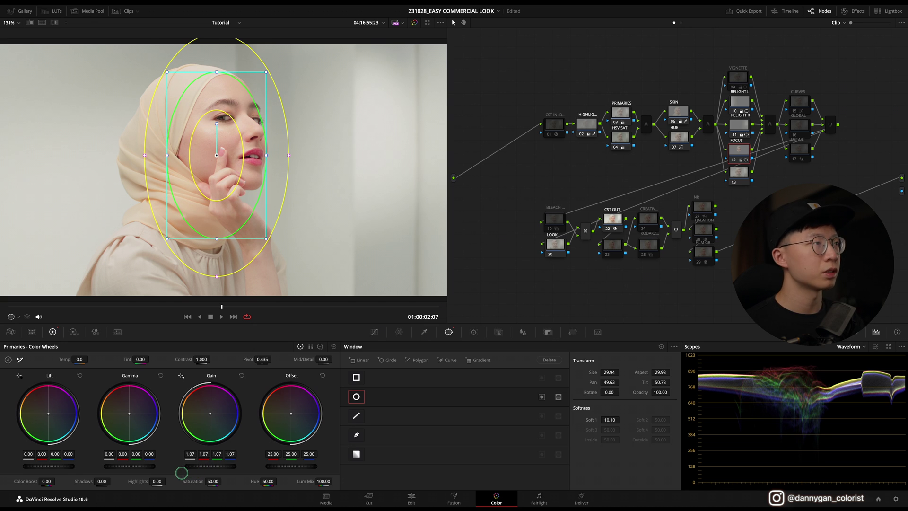
{"action": "left_click_drag", "start_coordinate": [182, 473], "coordinate": [191, 473]}
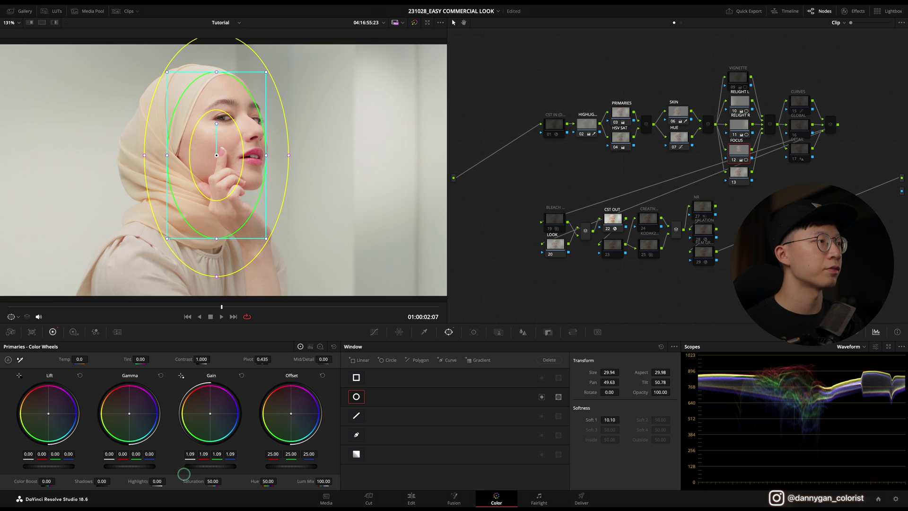
{"action": "left_click_drag", "start_coordinate": [271, 234], "coordinate": [256, 221]}
{"action": "left_click_drag", "start_coordinate": [211, 142], "coordinate": [280, 118]}
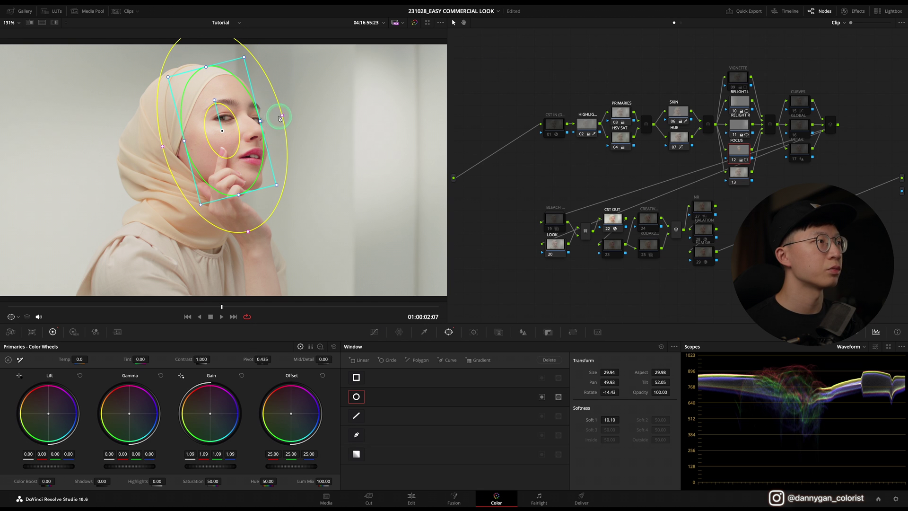
Compare the face brightening, then nudge the window down-right and widen its soft edge
{"action": "left_click", "coordinate": [383, 330]}
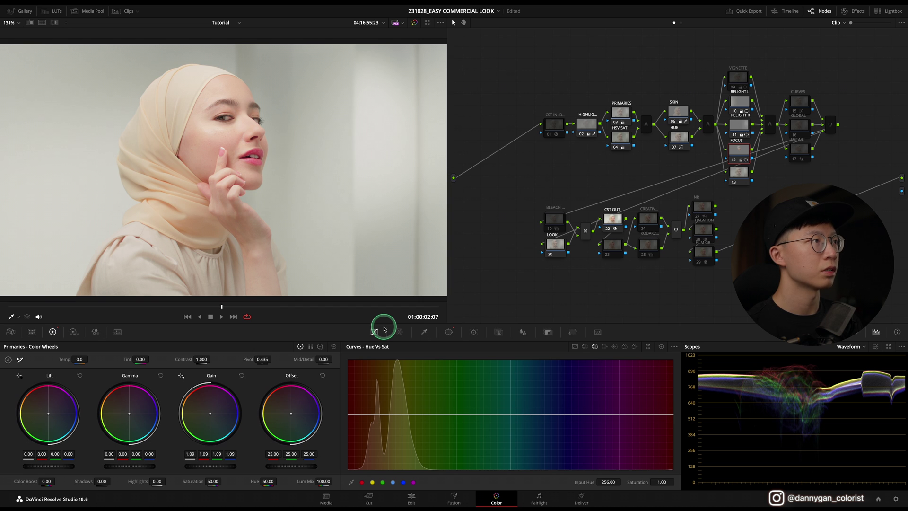
{"action": "key", "text": "ctrl+d"}
{"action": "key", "text": "ctrl+d"}
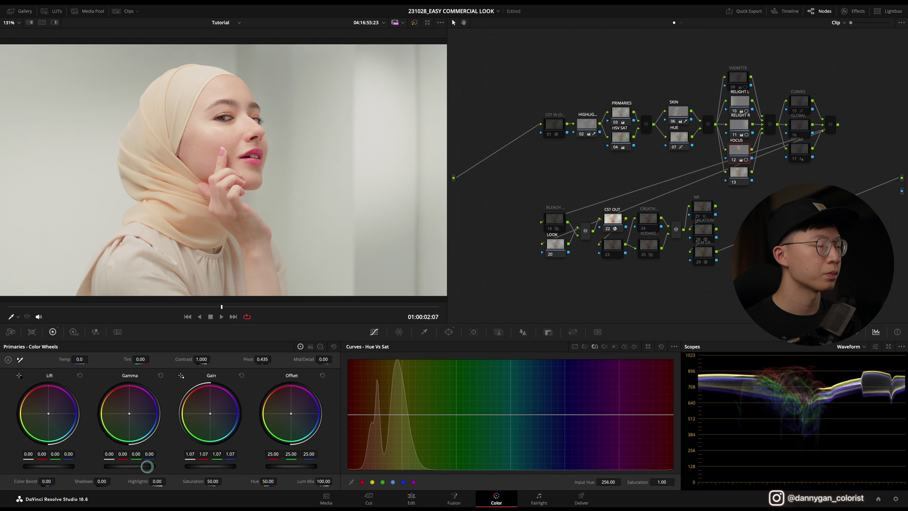
{"action": "left_click", "coordinate": [449, 332]}
{"action": "left_click_drag", "start_coordinate": [221, 160], "coordinate": [248, 171]}
{"action": "left_click_drag", "start_coordinate": [287, 127], "coordinate": [294, 122]}
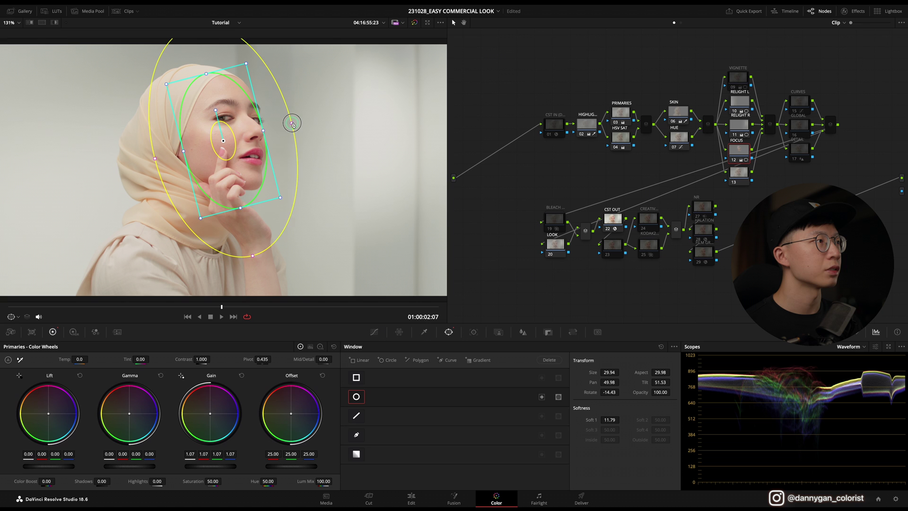
{"action": "left_click_drag", "start_coordinate": [235, 179], "coordinate": [232, 175]}
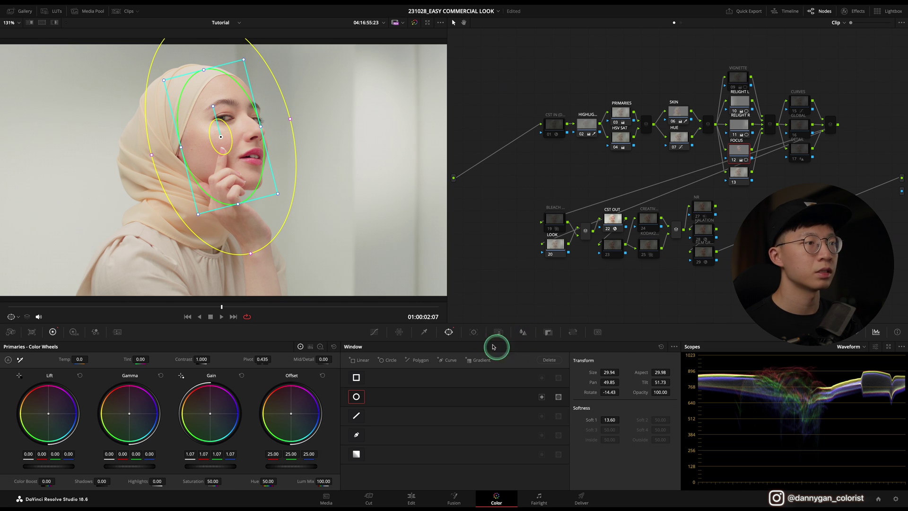
{"action": "left_click", "coordinate": [474, 332]}
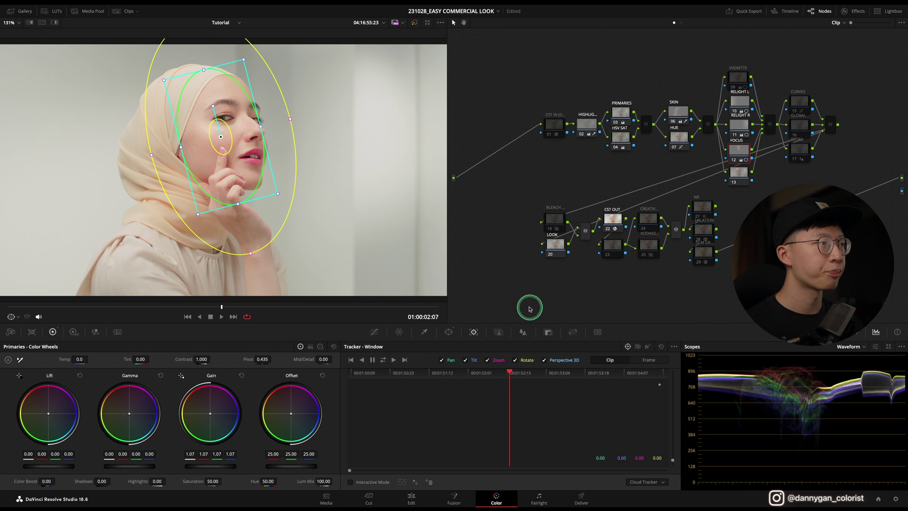
Compare the brightening, then nudge and rotate the window to match the tilted face
{"action": "left_click", "coordinate": [374, 333]}
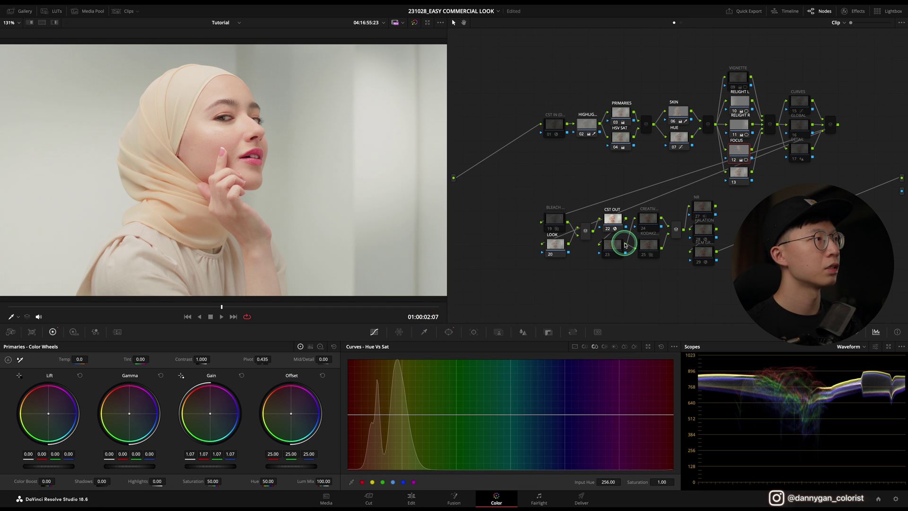
{"action": "key", "text": "ctrl+d"}
{"action": "key", "text": "ctrl+d"}
{"action": "key", "text": "ctrl+d"}
{"action": "key", "text": "ctrl+d"}
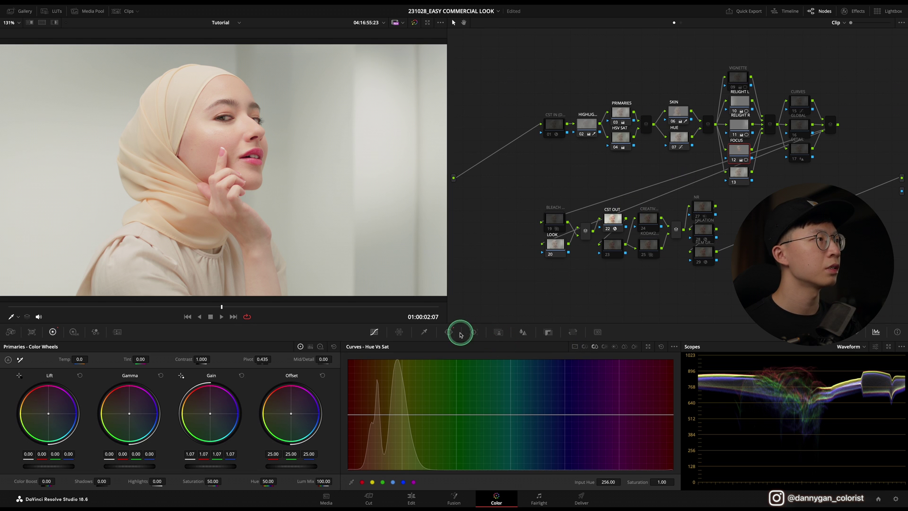
{"action": "left_click", "coordinate": [474, 330]}
{"action": "left_click_drag", "start_coordinate": [244, 181], "coordinate": [243, 181]}
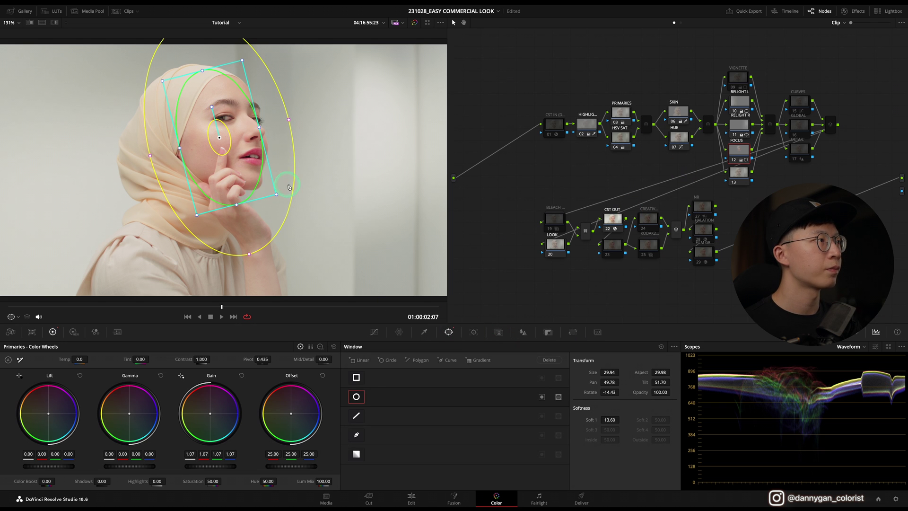
{"action": "left_click_drag", "start_coordinate": [212, 106], "coordinate": [219, 105]}
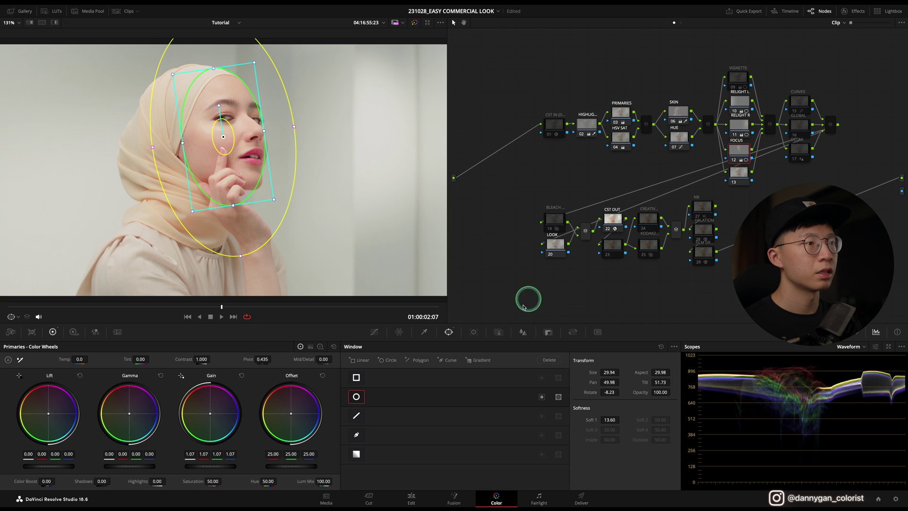
Track the face window forward and backward, then play back and compare to verify it follows
{"action": "left_click", "coordinate": [474, 332]}
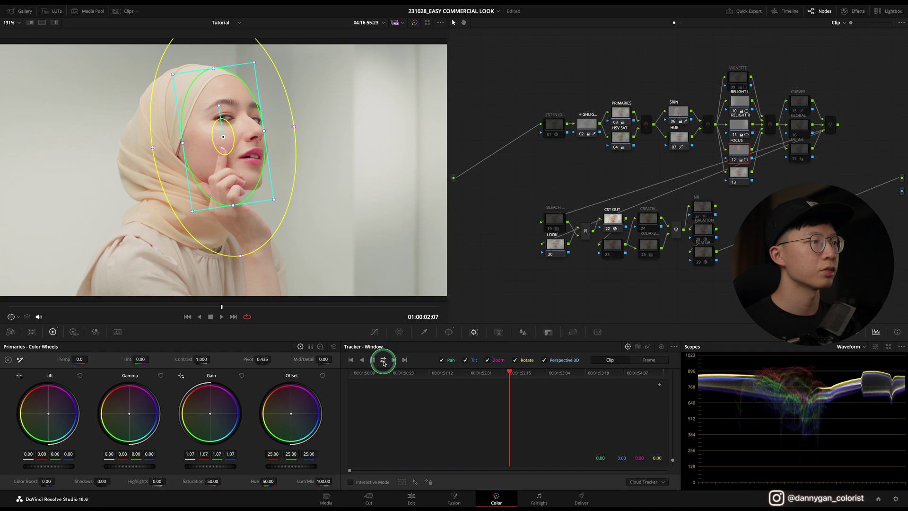
{"action": "left_click", "coordinate": [384, 362]}
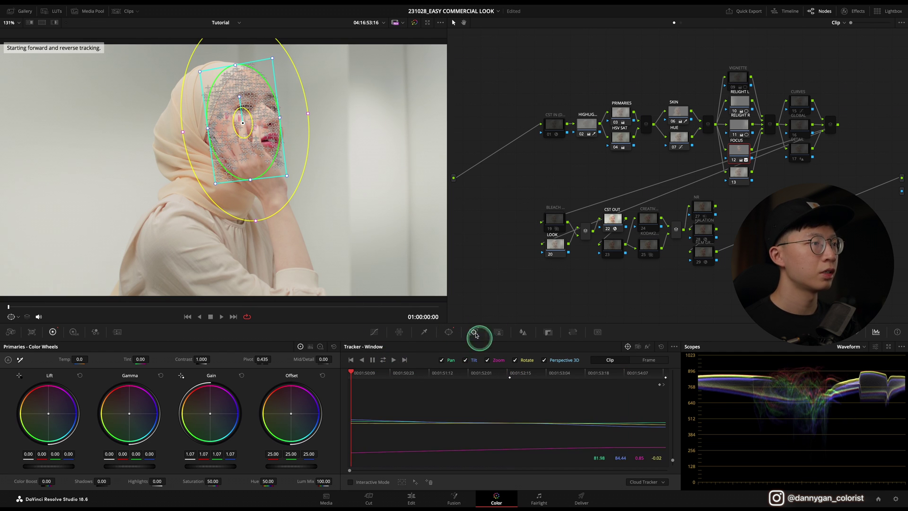
{"action": "left_click", "coordinate": [375, 332]}
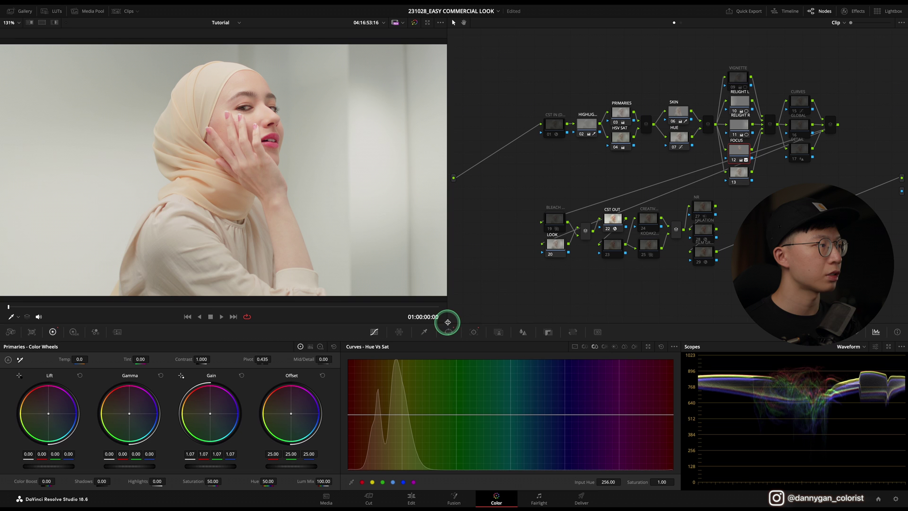
{"action": "left_click", "coordinate": [184, 308]}
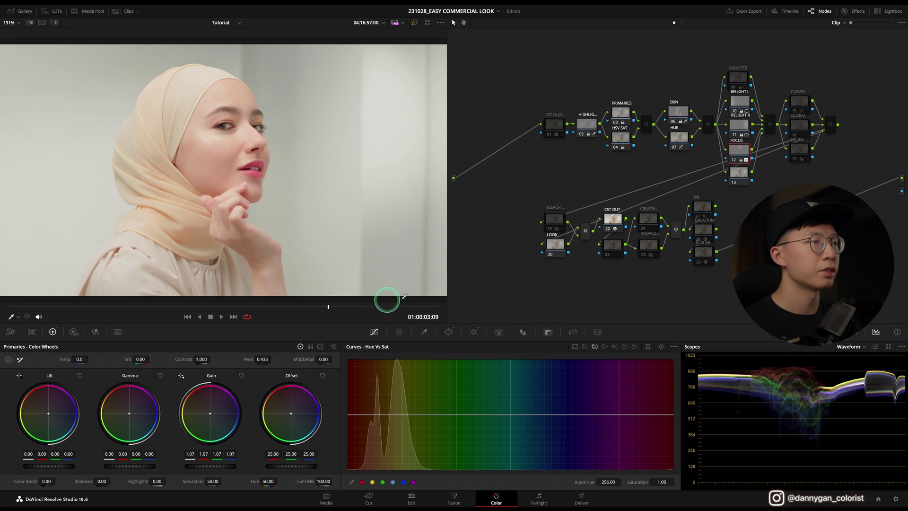
{"action": "left_click", "coordinate": [448, 332]}
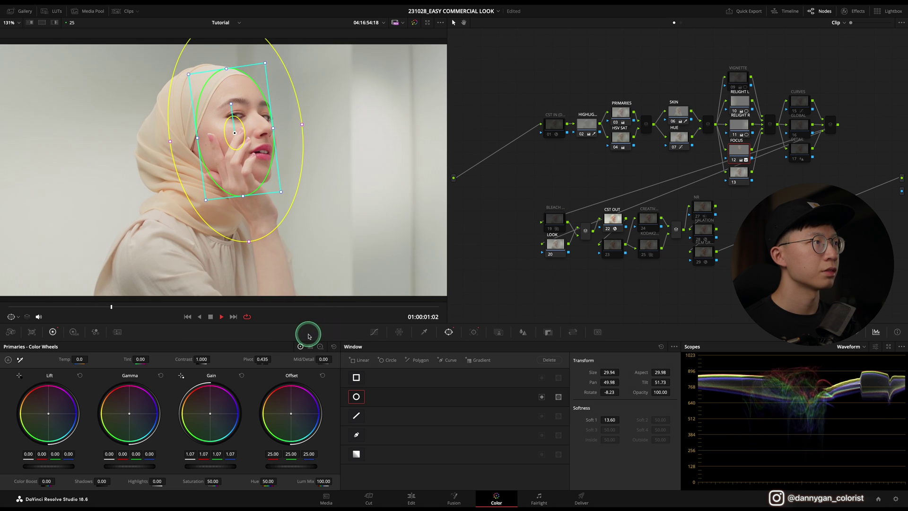
{"action": "key", "text": "space"}
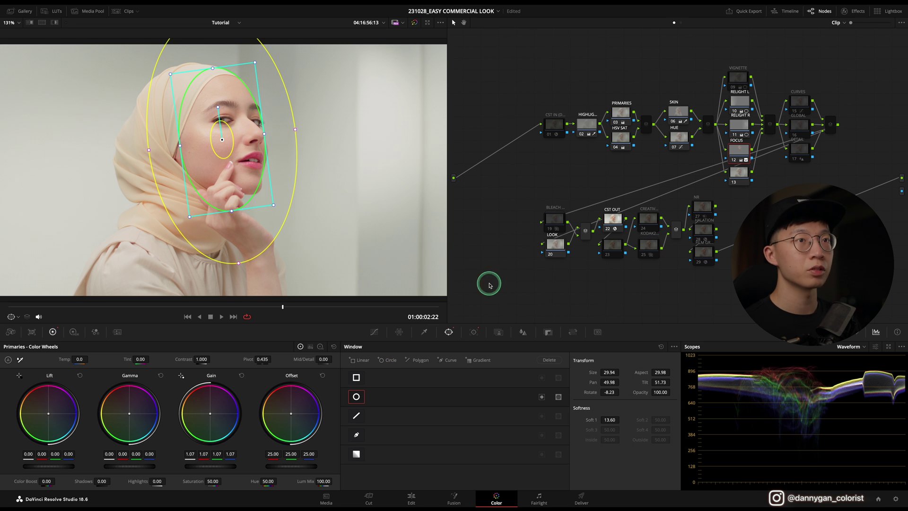
{"action": "left_click", "coordinate": [374, 331]}
{"action": "key", "text": "ctrl+d"}
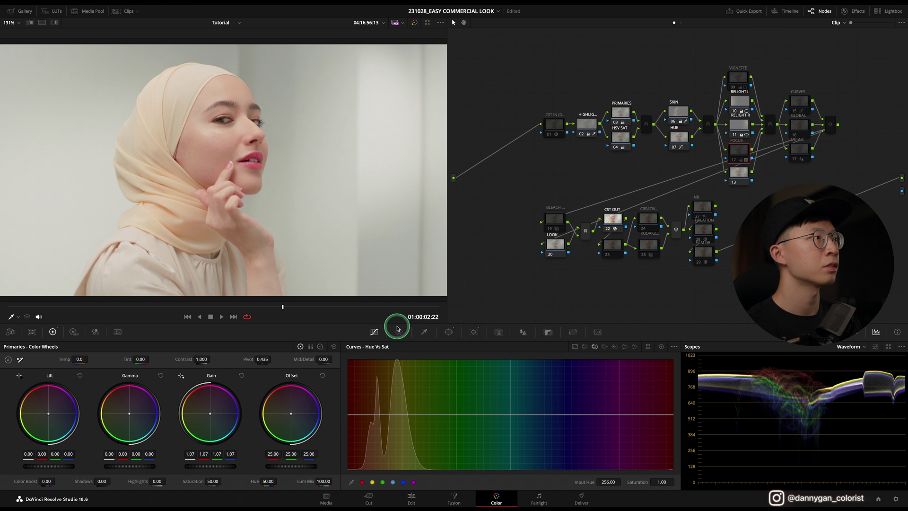
Toggle the FOCUS and CURVES nodes to compare before and after, keeping FOCUS on, and nudge CURVES up in the graph
{"action": "key", "text": "ctrl+d"}
{"action": "key", "text": "ctrl+d"}
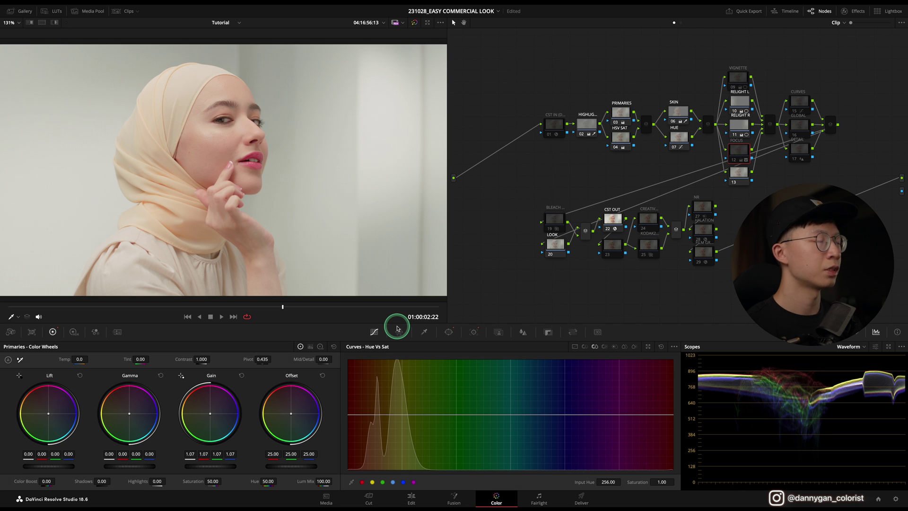
{"action": "key", "text": "ctrl+d"}
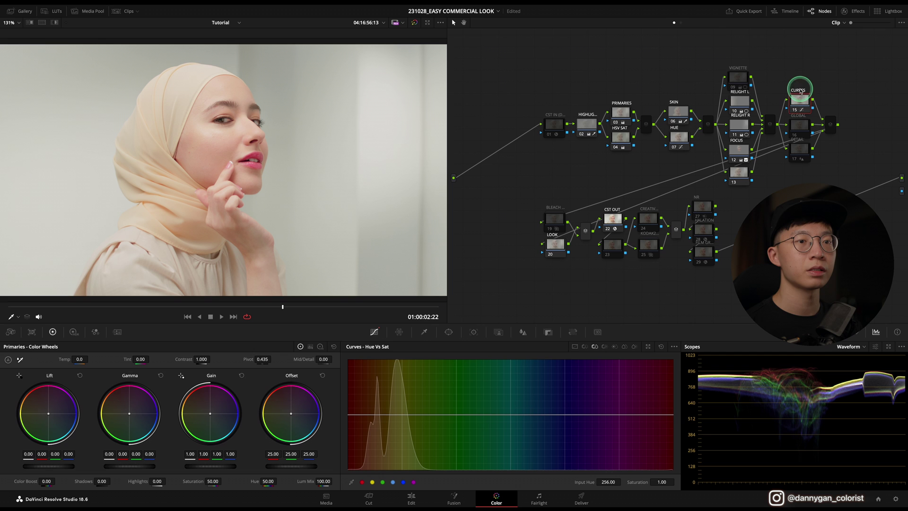
{"action": "key", "text": "ctrl+d"}
{"action": "key", "text": "ctrl+d"}
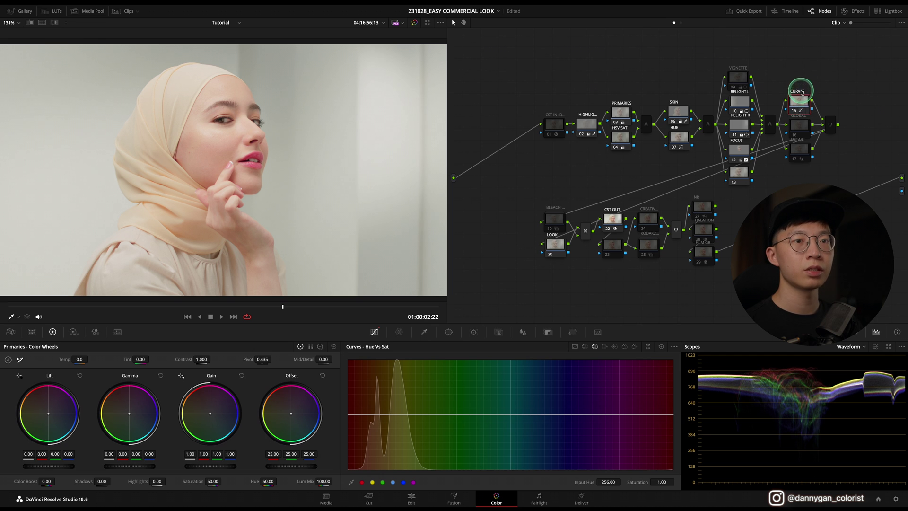
{"action": "key", "text": "ctrl+d"}
{"action": "key", "text": "ctrl+d"}
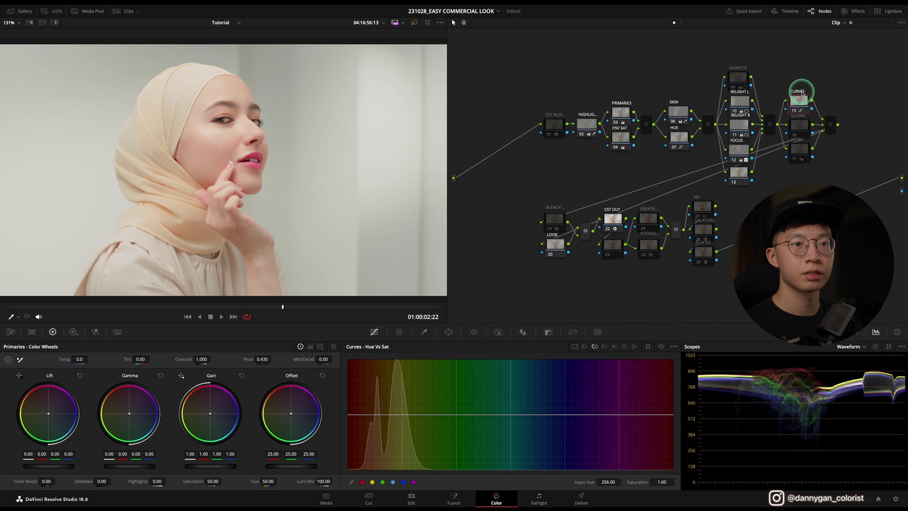
{"action": "key", "text": "ctrl+d"}
{"action": "key", "text": "ctrl+d"}
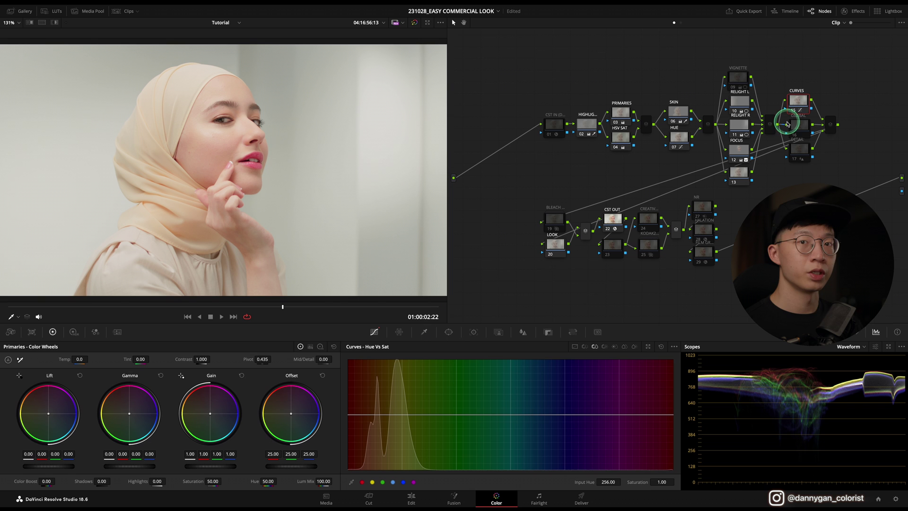
{"action": "left_click_drag", "start_coordinate": [799, 109], "coordinate": [794, 100]}
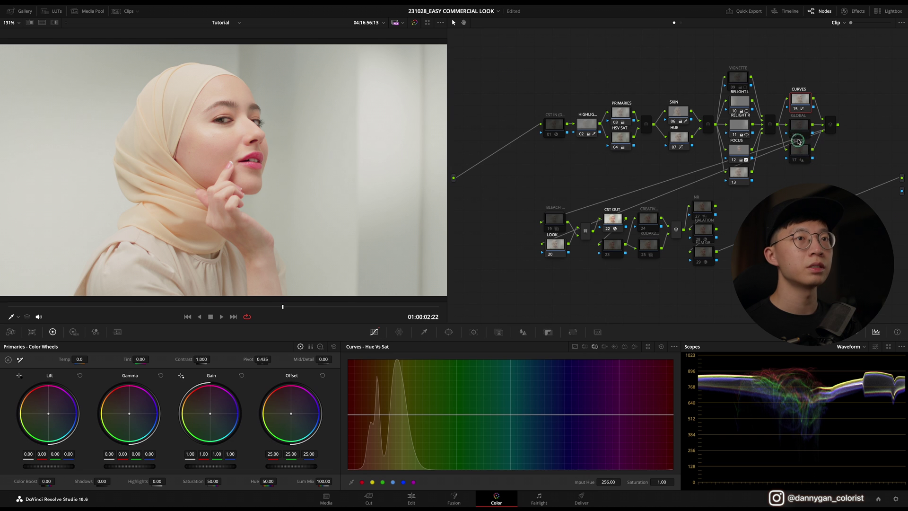
Select the DETAIL node and reset its blur settings to default
{"action": "left_click", "coordinate": [798, 151]}
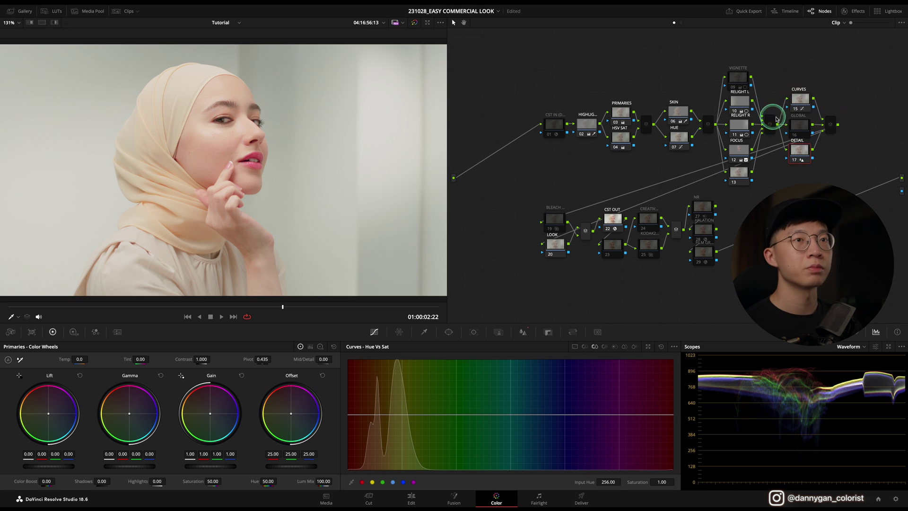
{"action": "left_click", "coordinate": [523, 332]}
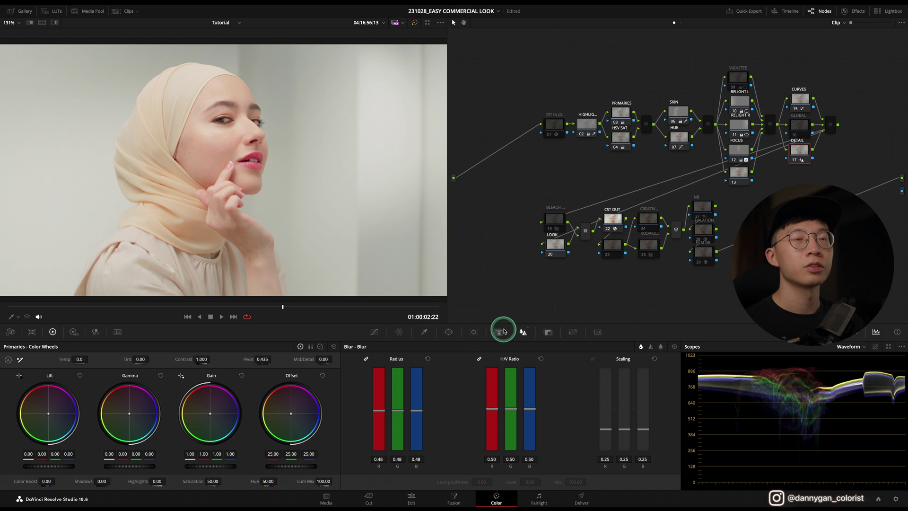
{"action": "right_click", "coordinate": [776, 169]}
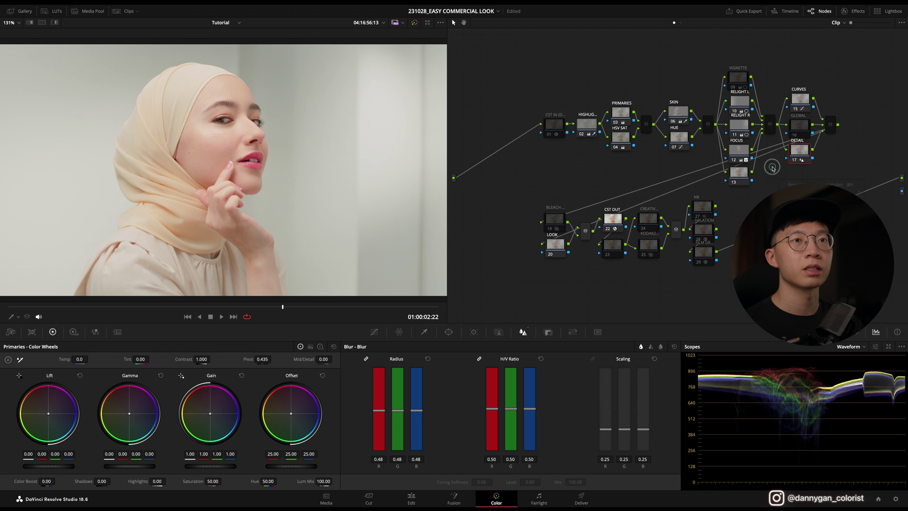
{"action": "right_click", "coordinate": [810, 153]}
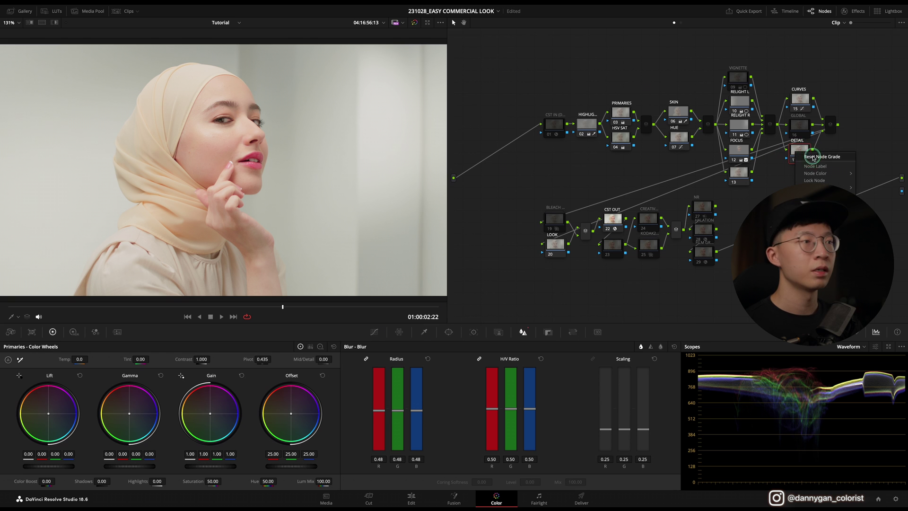
{"action": "left_click", "coordinate": [813, 157]}
{"action": "left_click", "coordinate": [374, 331]}
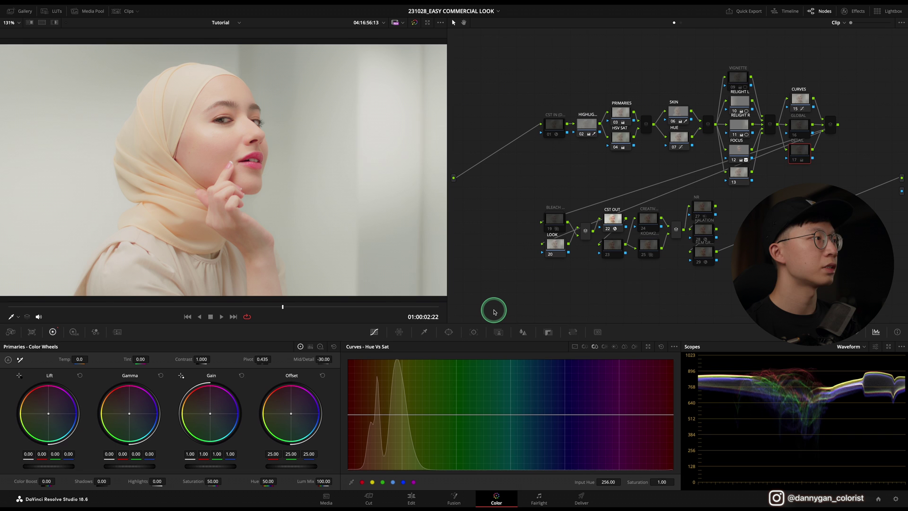
Toggle the DETAIL node off and on to compare, leaving its skin softening active
{"action": "key", "text": "ctrl+d"}
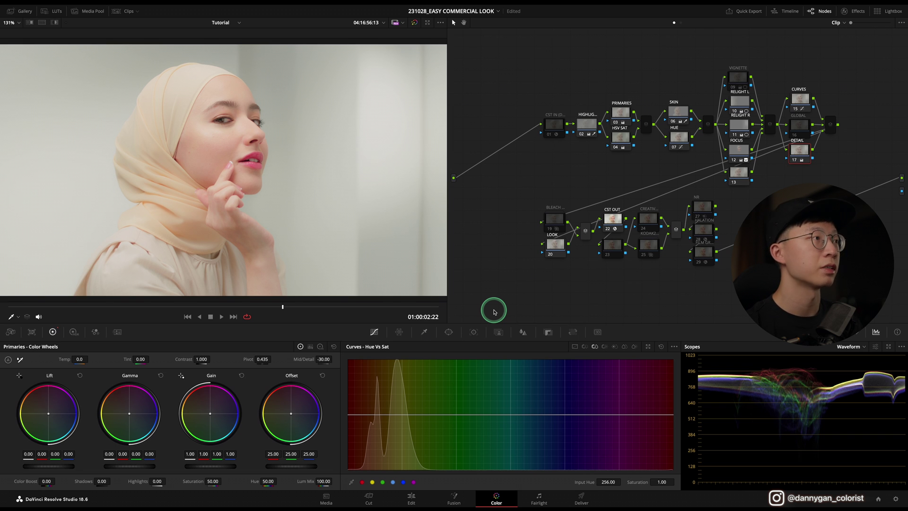
{"action": "key", "text": "ctrl+d"}
{"action": "key", "text": "ctrl+d"}
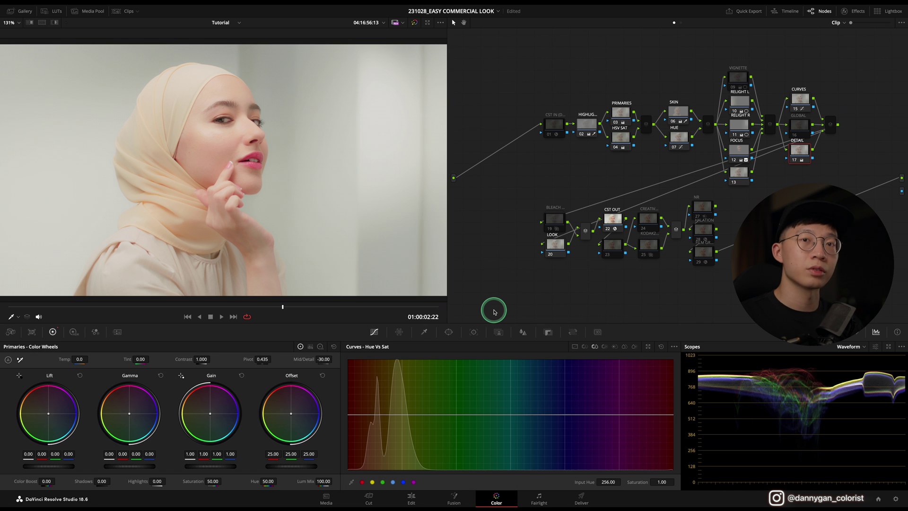
{"action": "key", "text": "ctrl+d"}
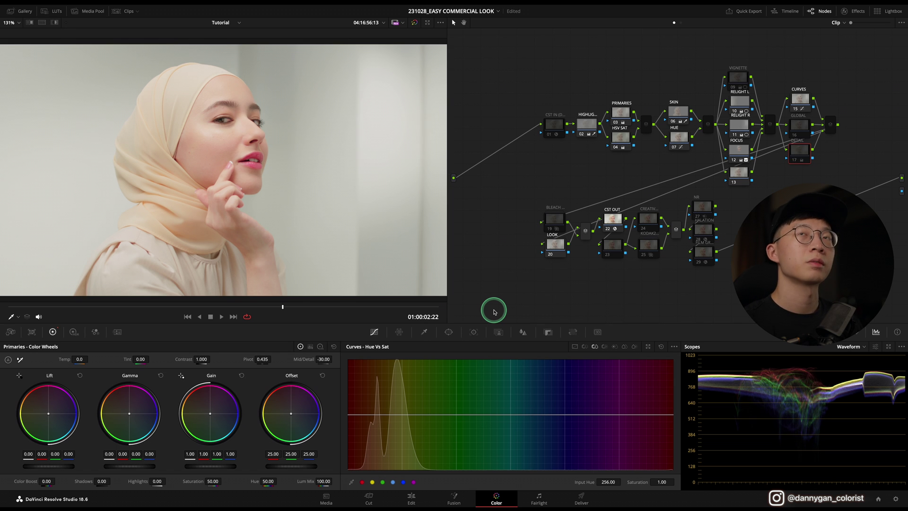
{"action": "key", "text": "ctrl+d"}
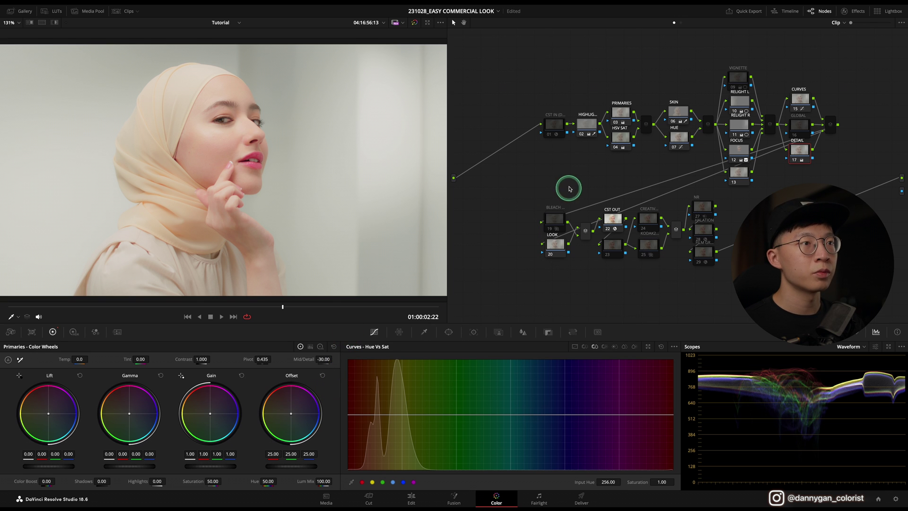
Compare the BLEACH node on and off, leaving it bypassed for a brighter image
{"action": "left_click", "coordinate": [552, 217]}
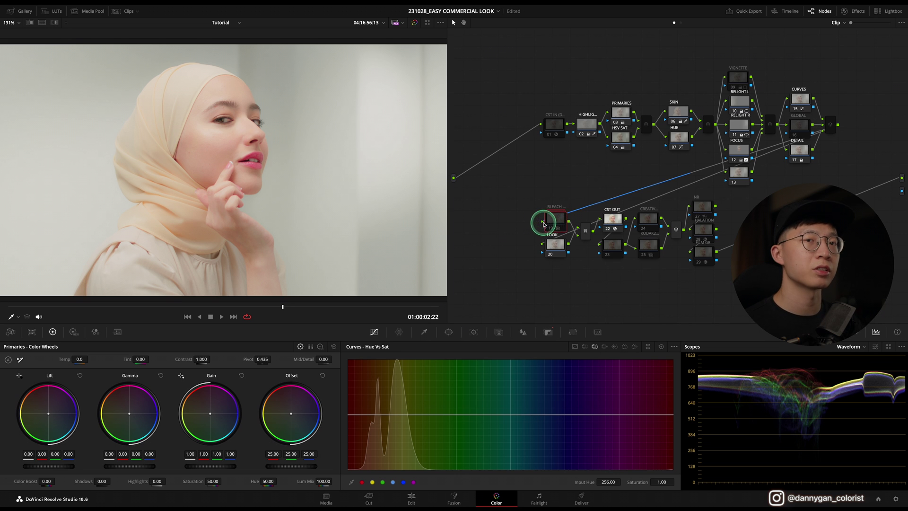
{"action": "key", "text": "ctrl+d"}
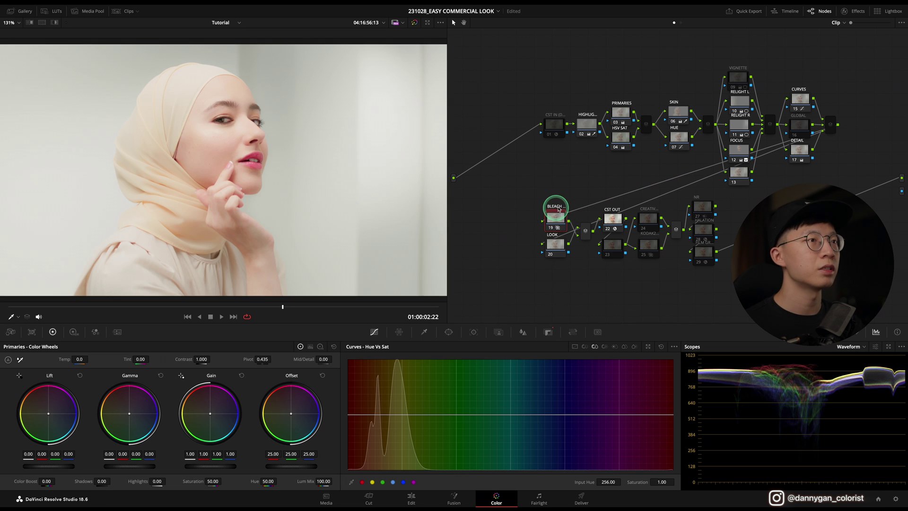
{"action": "key", "text": "ctrl+d"}
{"action": "key", "text": "ctrl+d"}
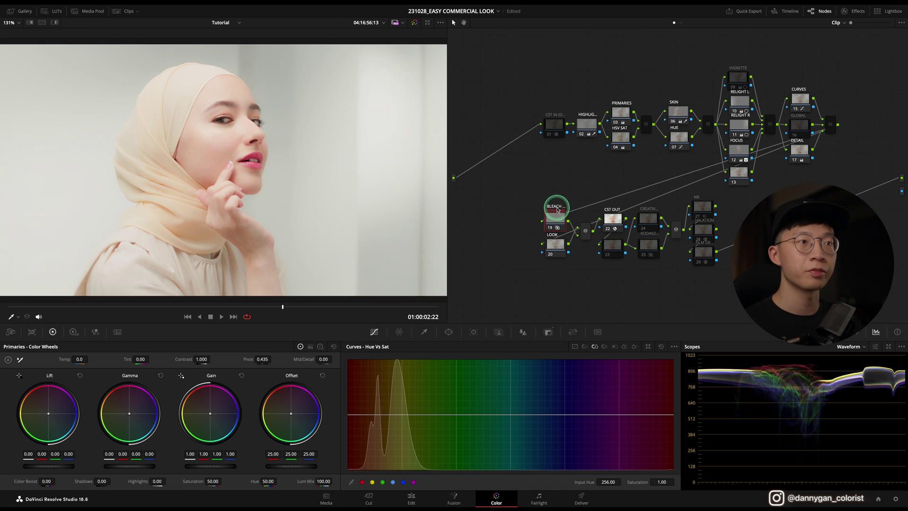
{"action": "key", "text": "ctrl+d"}
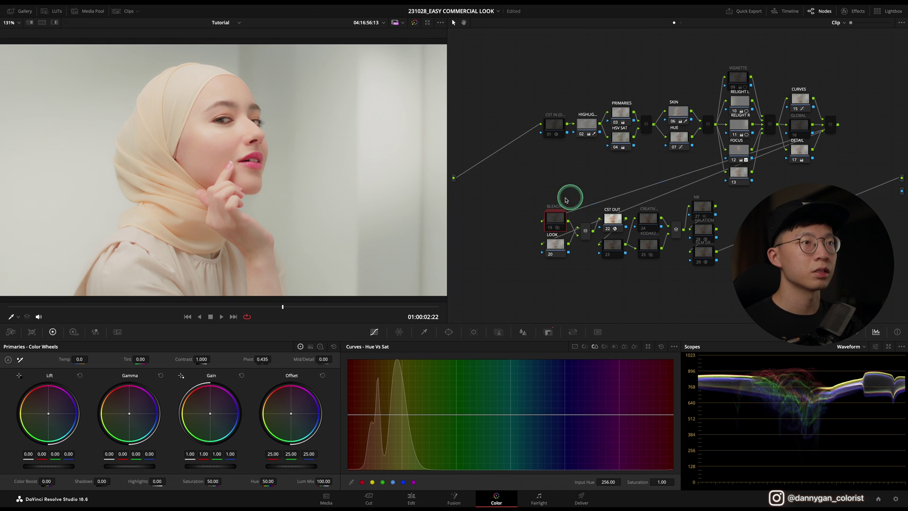
Nudge the LOOK node, box-select nodes 24–25 and 27–29, and scrub back to an earlier frame
{"action": "left_click_drag", "start_coordinate": [558, 245], "coordinate": [558, 253]}
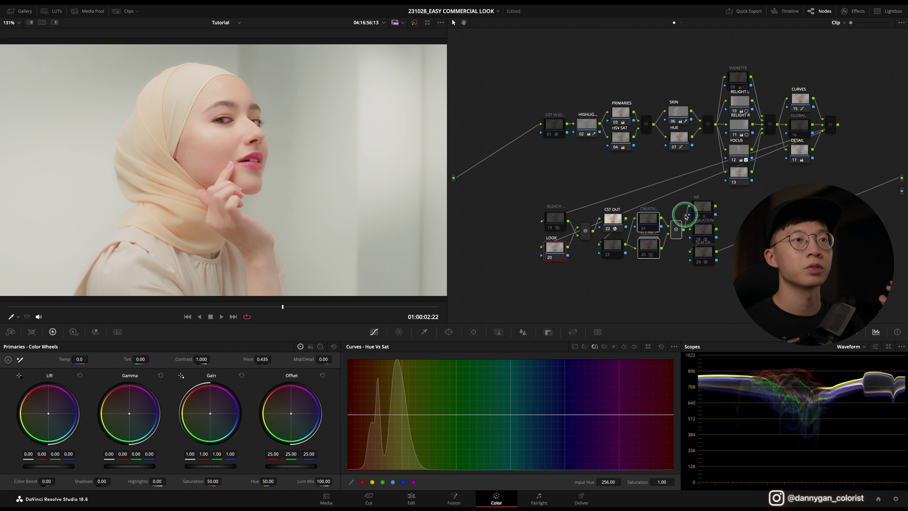
{"action": "left_click_drag", "start_coordinate": [686, 211], "coordinate": [657, 302]}
{"action": "left_click", "coordinate": [657, 301]}
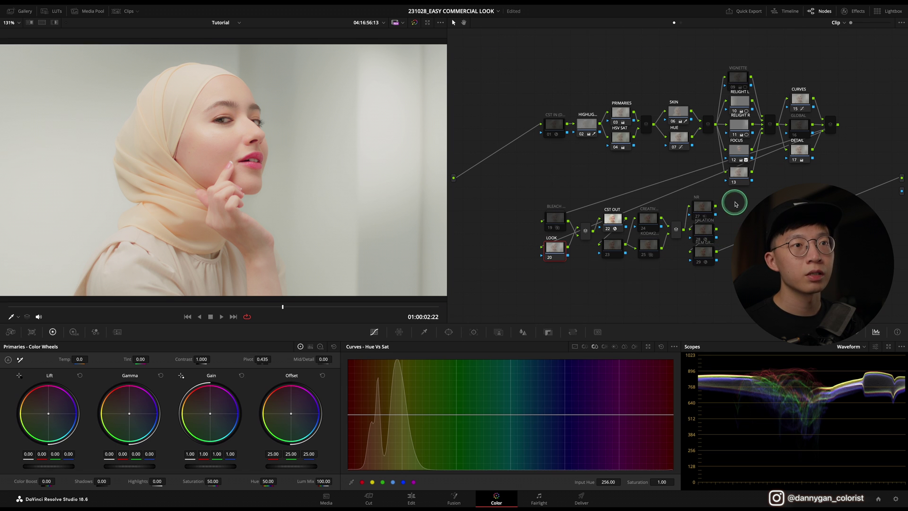
{"action": "left_click_drag", "start_coordinate": [710, 260], "coordinate": [701, 278]}
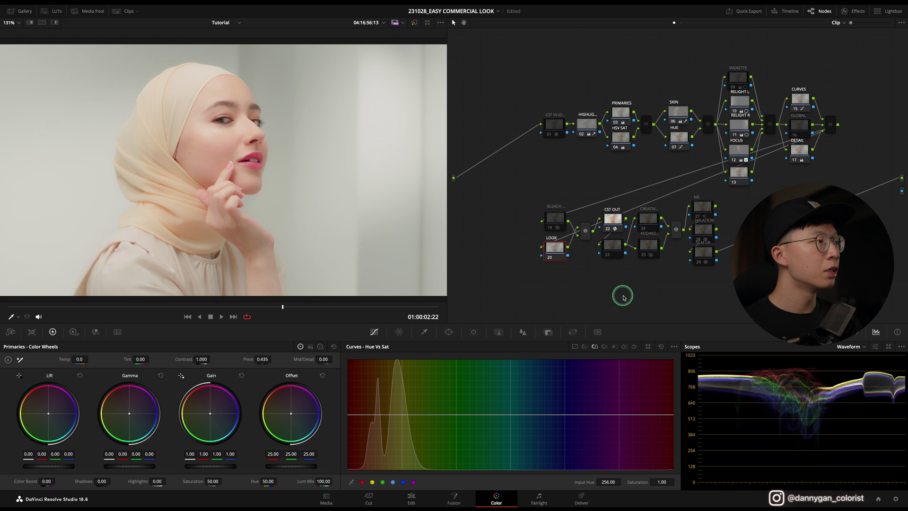
{"action": "left_click_drag", "start_coordinate": [284, 308], "coordinate": [72, 318]}
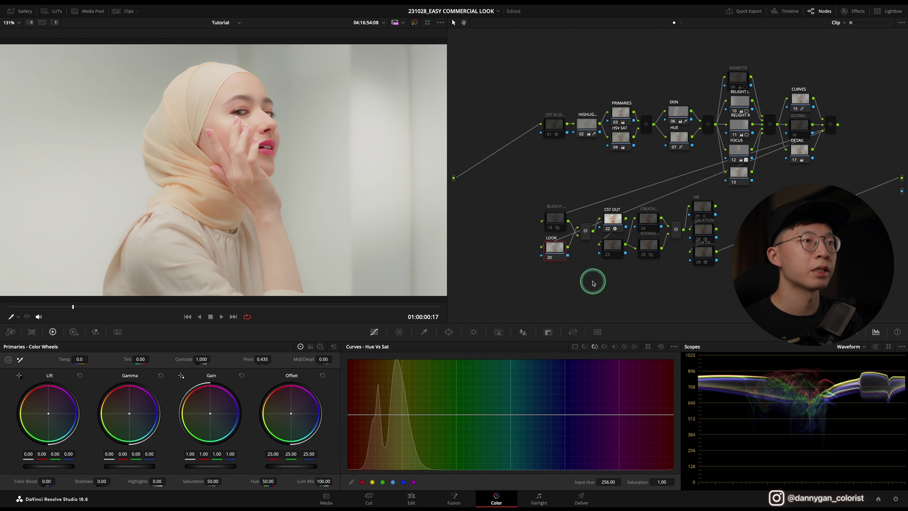
Cool the LOOK node's temperature from -120 to -150, playing back to judge the result
{"action": "left_click_drag", "start_coordinate": [556, 251], "coordinate": [559, 250]}
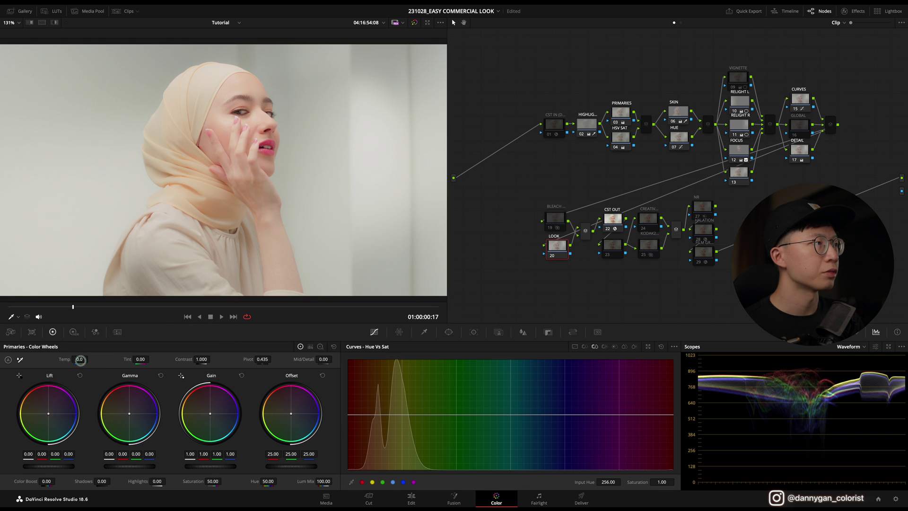
{"action": "left_click_drag", "start_coordinate": [80, 360], "coordinate": [78, 362]}
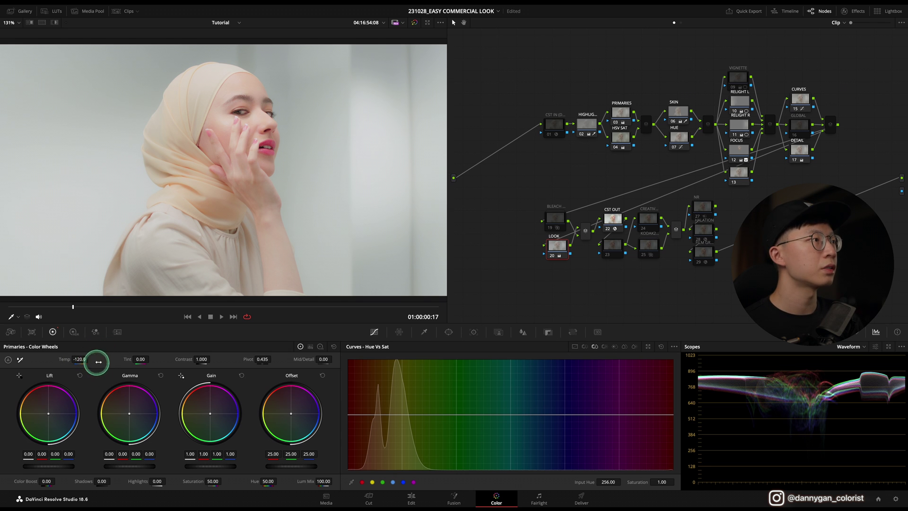
{"action": "key", "text": "space"}
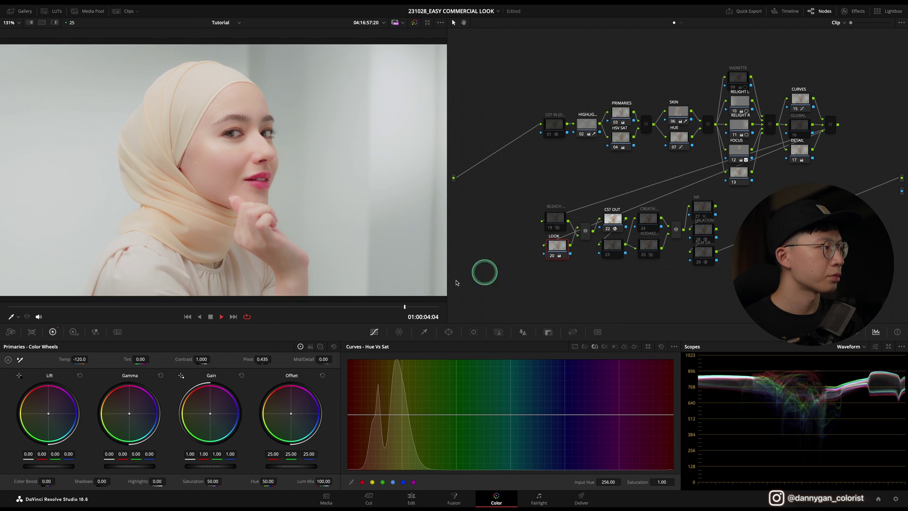
{"action": "key", "text": "space"}
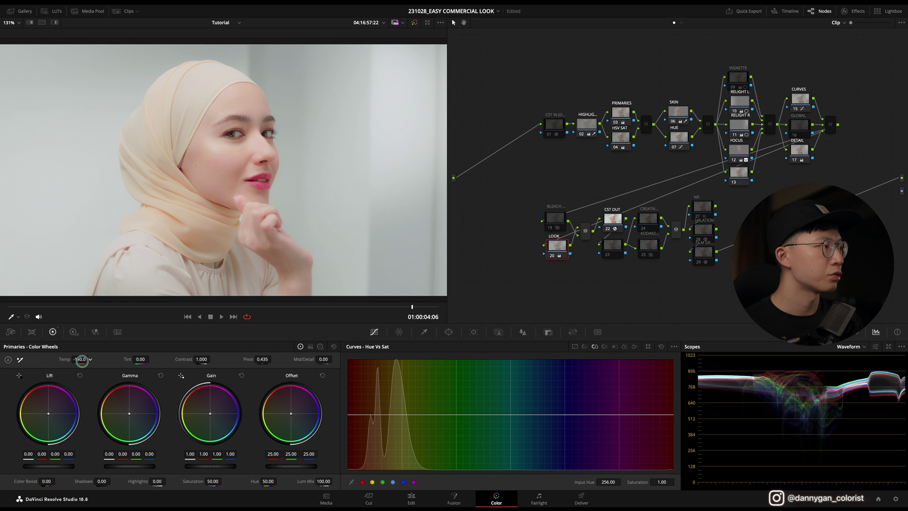
{"action": "left_click_drag", "start_coordinate": [81, 360], "coordinate": [81, 360]}
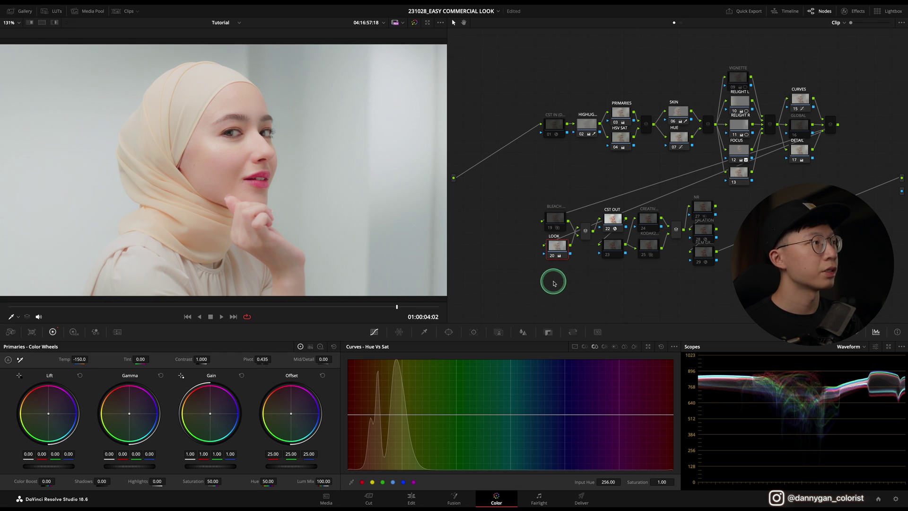
{"action": "key", "text": "space"}
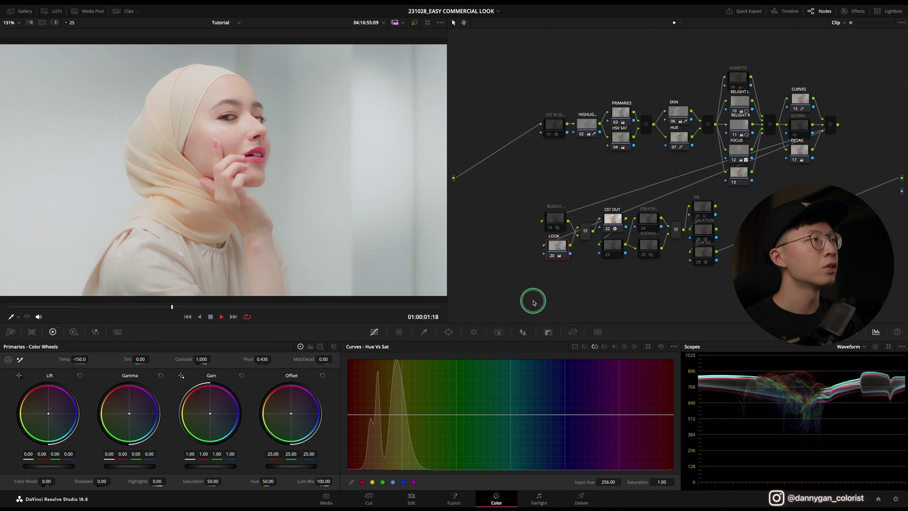
{"action": "key", "text": "space"}
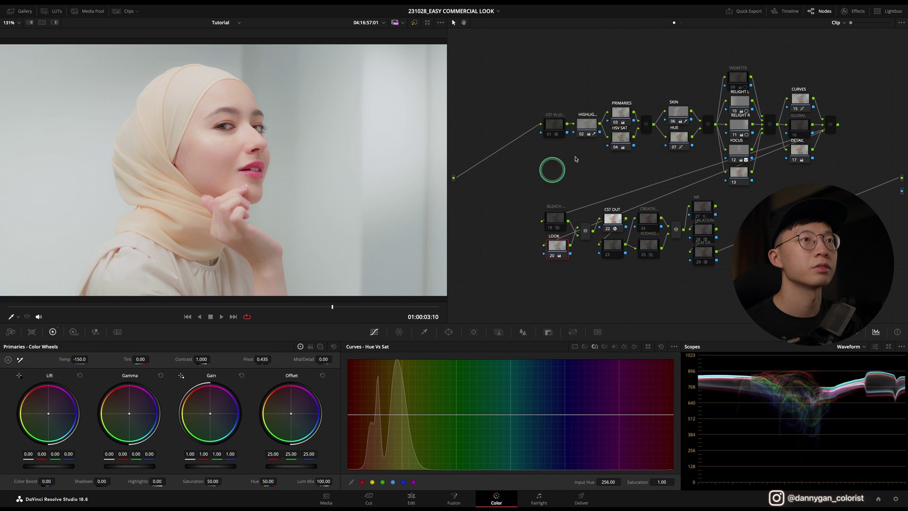
Raise the PRIMARIES node's tint from 10 to 11.50 and play back to review
{"action": "left_click", "coordinate": [623, 115]}
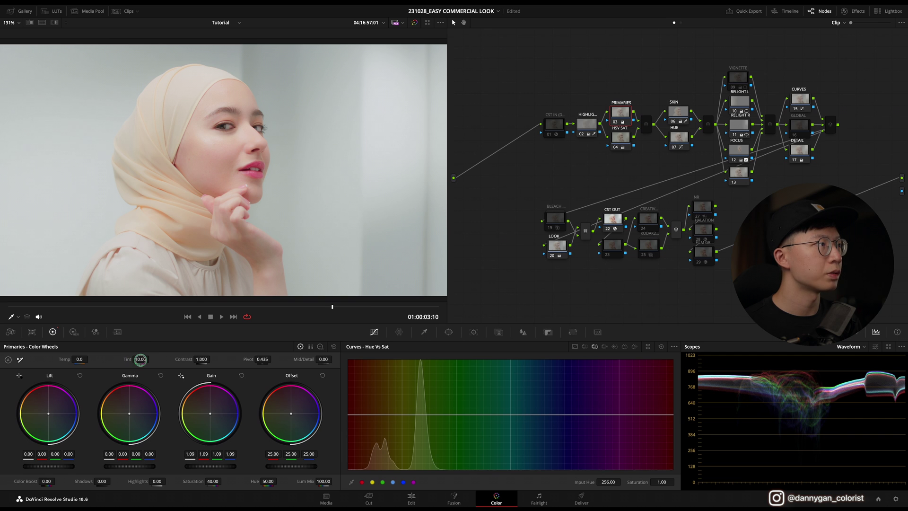
{"action": "left_click_drag", "start_coordinate": [140, 360], "coordinate": [143, 359]}
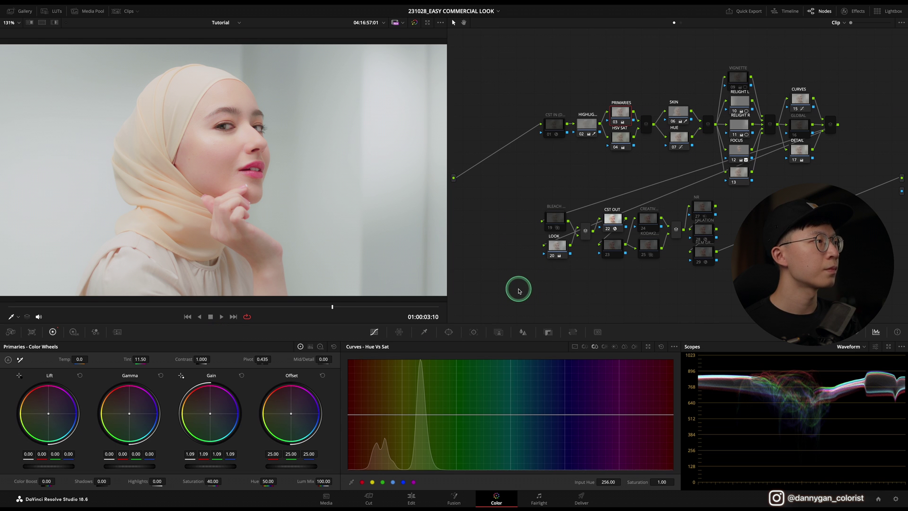
{"action": "key", "text": "space"}
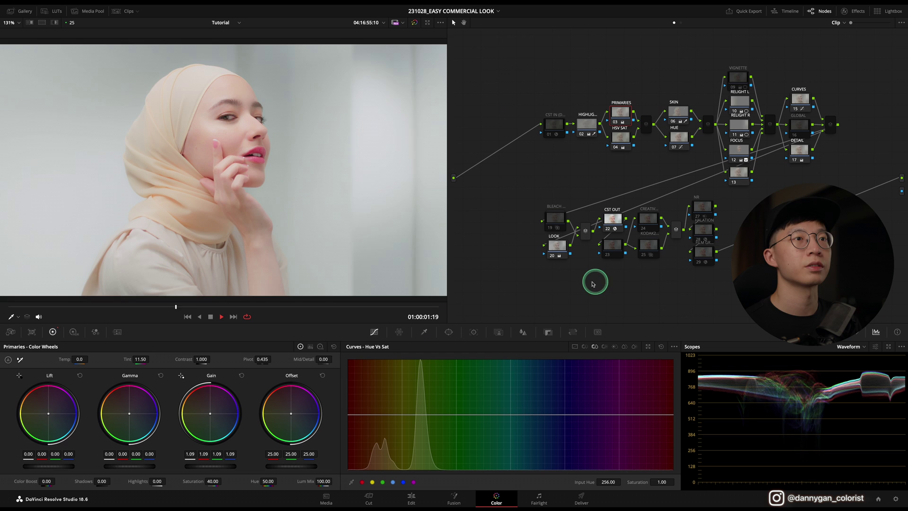
{"action": "key", "text": "space"}
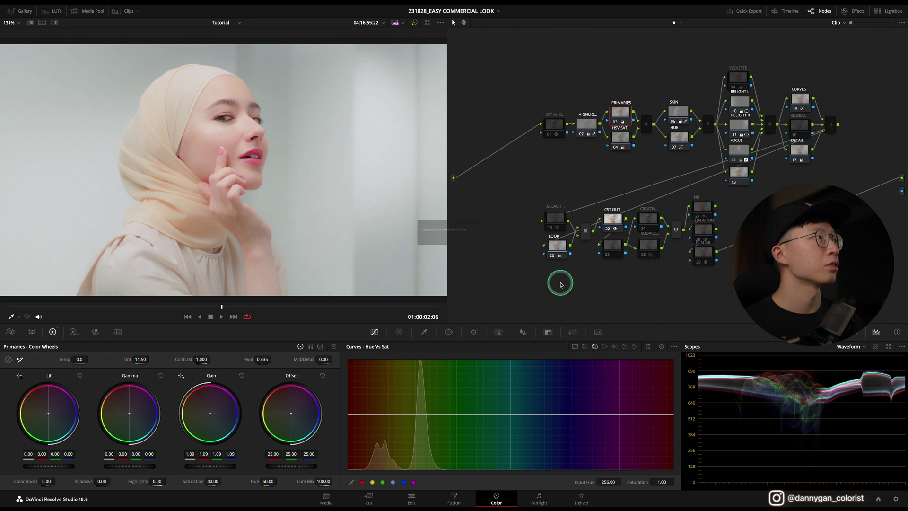
Copy clip 01's grade onto clip 02 from the Clips strip, then play clip 02
{"action": "left_click", "coordinate": [125, 11]}
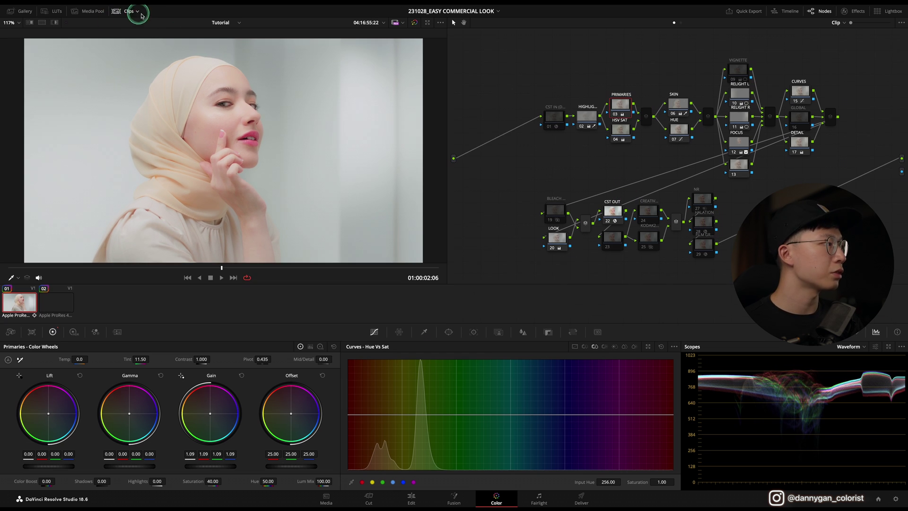
{"action": "left_click", "coordinate": [66, 300]}
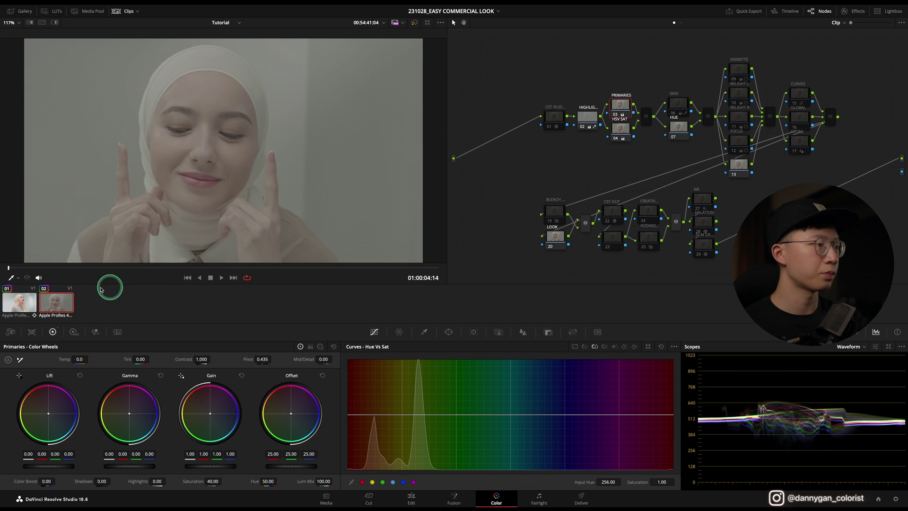
{"action": "middle_click", "coordinate": [28, 306]}
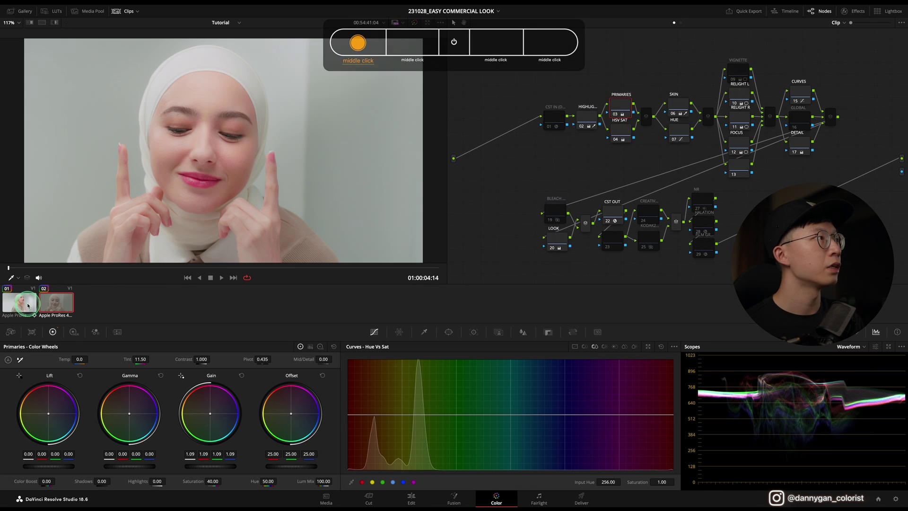
{"action": "left_click", "coordinate": [122, 11]}
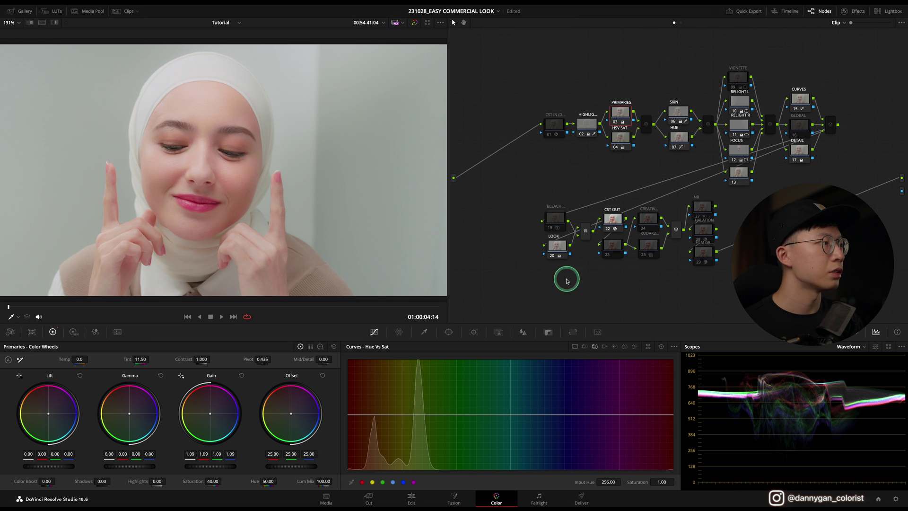
{"action": "left_click", "coordinate": [221, 316]}
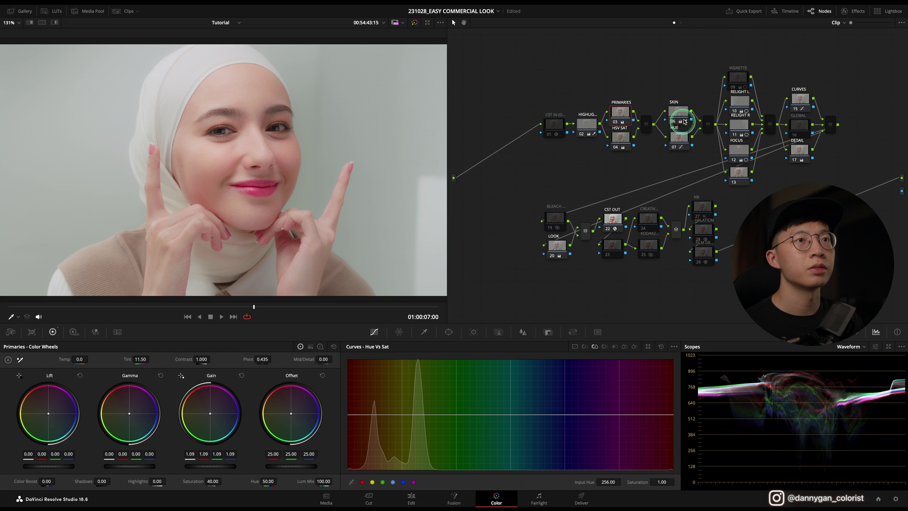
Lower saturation from yellows through greens on the HUE node's Hue vs Sat curve, then save
{"action": "left_click", "coordinate": [679, 137]}
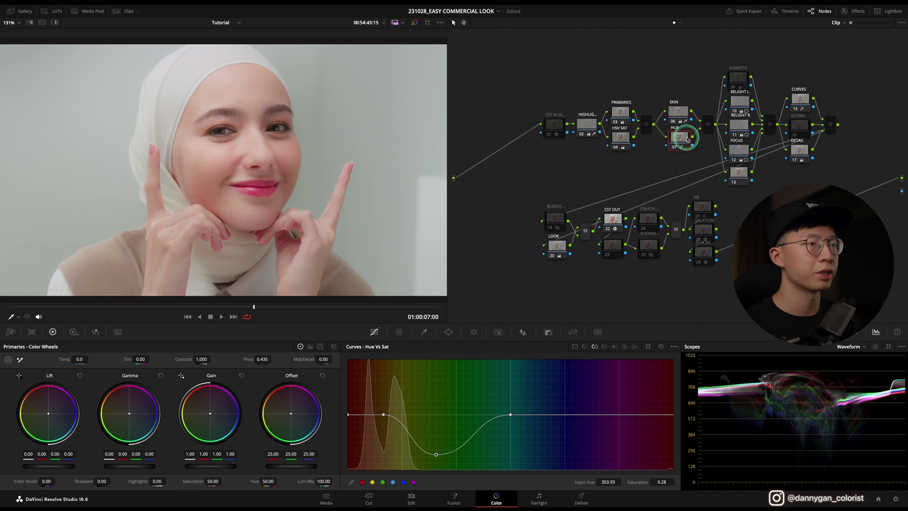
{"action": "left_click", "coordinate": [403, 482]}
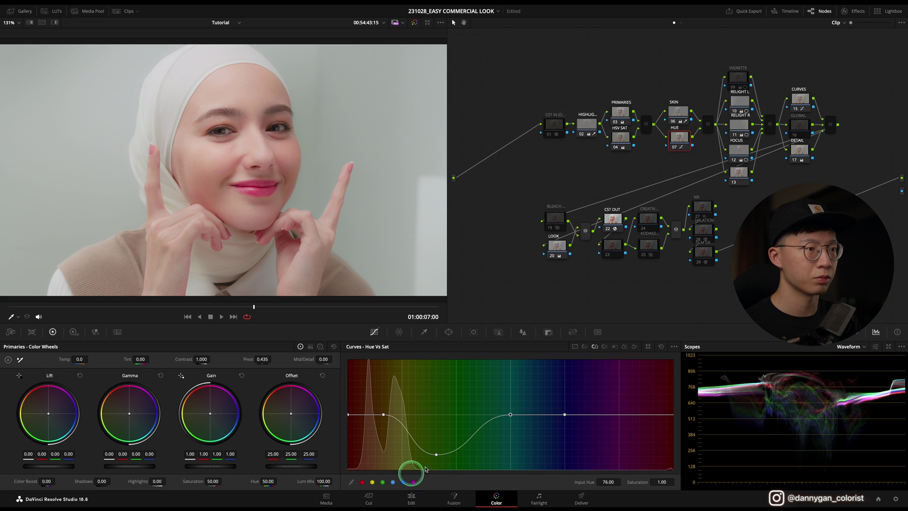
{"action": "left_click_drag", "start_coordinate": [511, 415], "coordinate": [516, 461]}
{"action": "left_click_drag", "start_coordinate": [512, 445], "coordinate": [509, 439]}
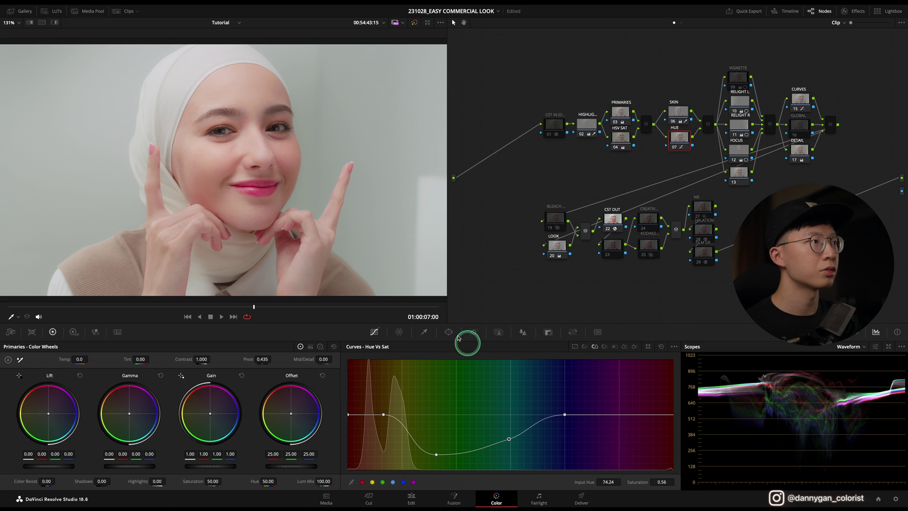
{"action": "left_click", "coordinate": [389, 137]}
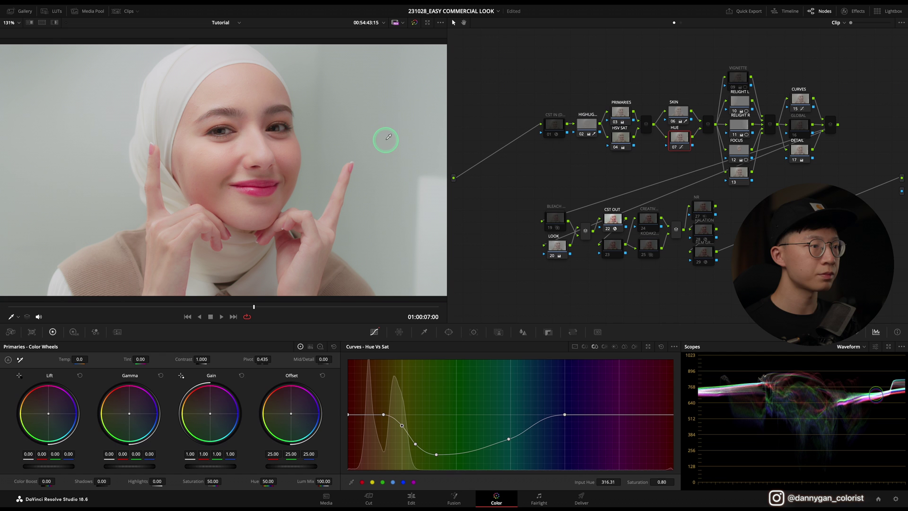
{"action": "left_click", "coordinate": [480, 401]}
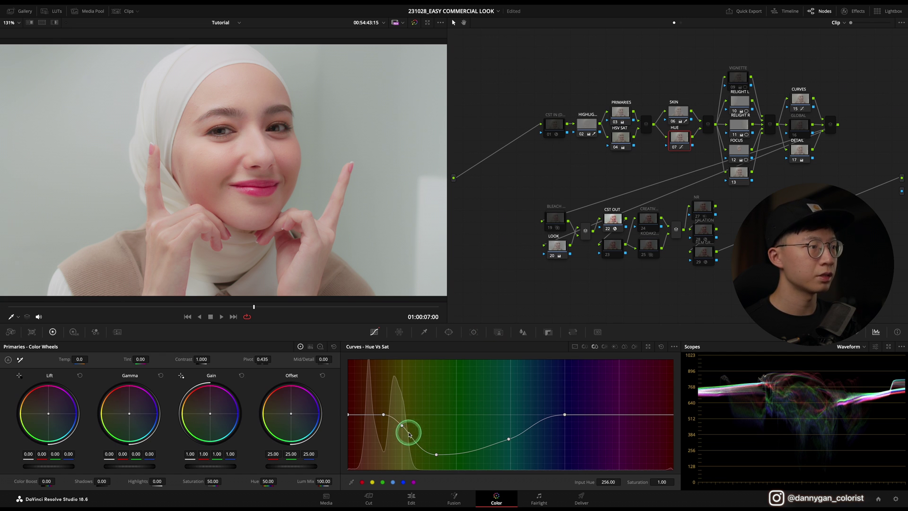
{"action": "mouse_move", "coordinate": [401, 427]}
{"action": "left_mouse_down"}
{"action": "mouse_move", "coordinate": [400, 450]}
{"action": "mouse_move", "coordinate": [398, 433]}
{"action": "left_mouse_up"}
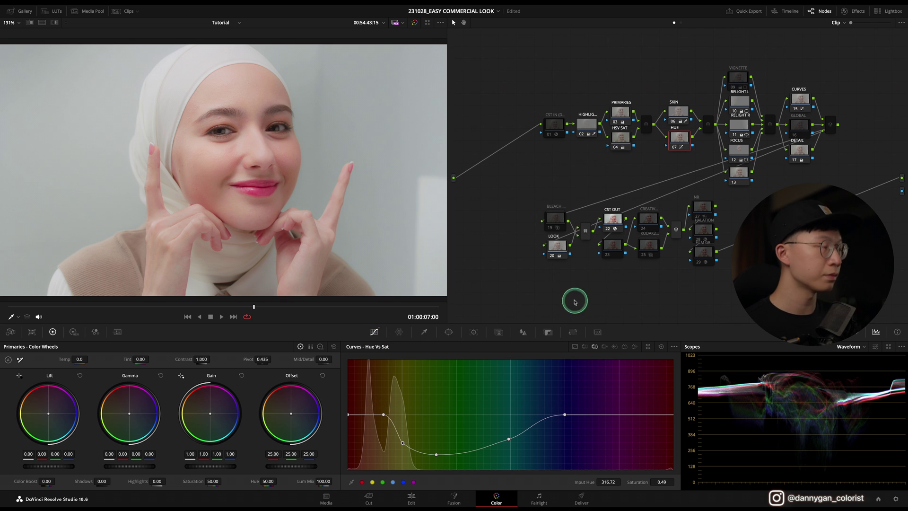
{"action": "key", "text": "ctrl+s"}
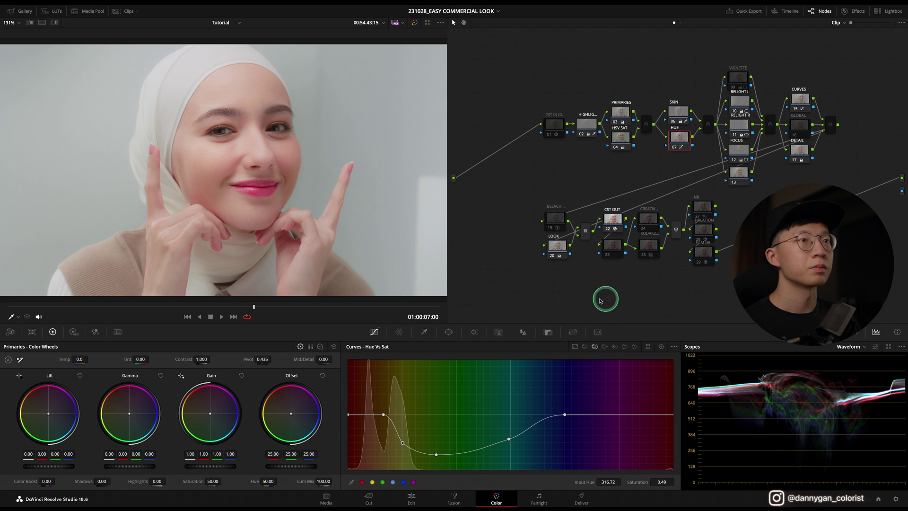
Set the LOOK node's temperature to -130
{"action": "left_click", "coordinate": [556, 250]}
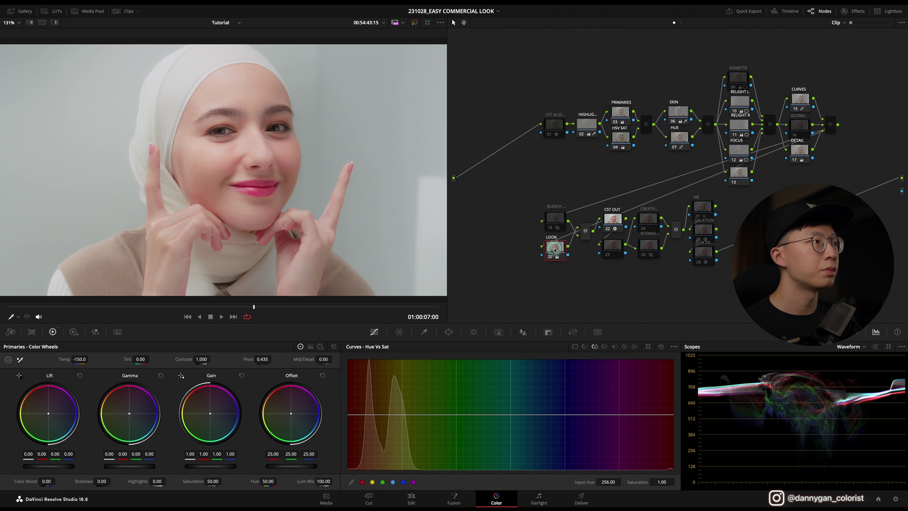
{"action": "left_click", "coordinate": [498, 296]}
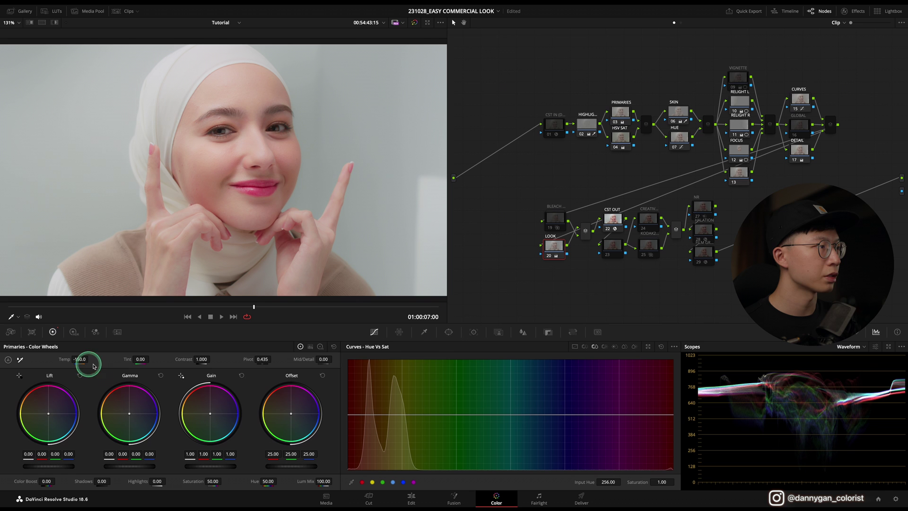
{"action": "left_click_drag", "start_coordinate": [82, 361], "coordinate": [81, 359]}
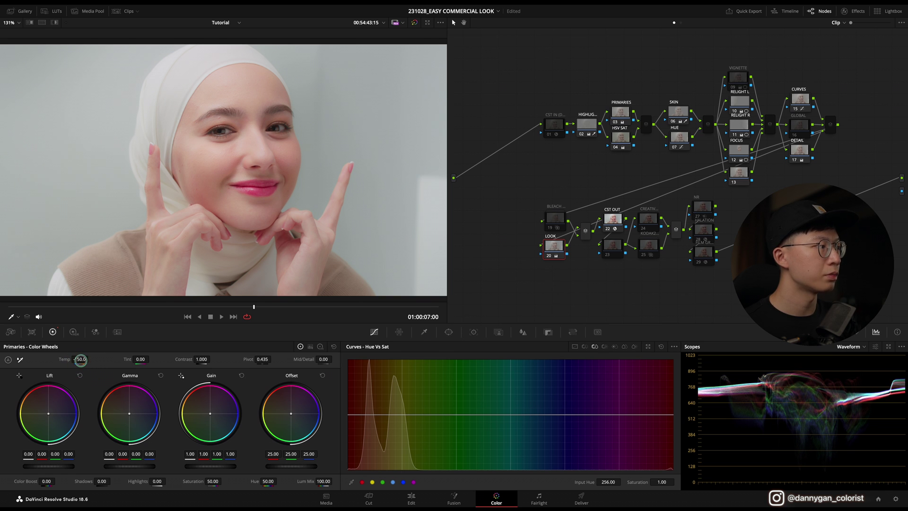
{"action": "left_click", "coordinate": [550, 293]}
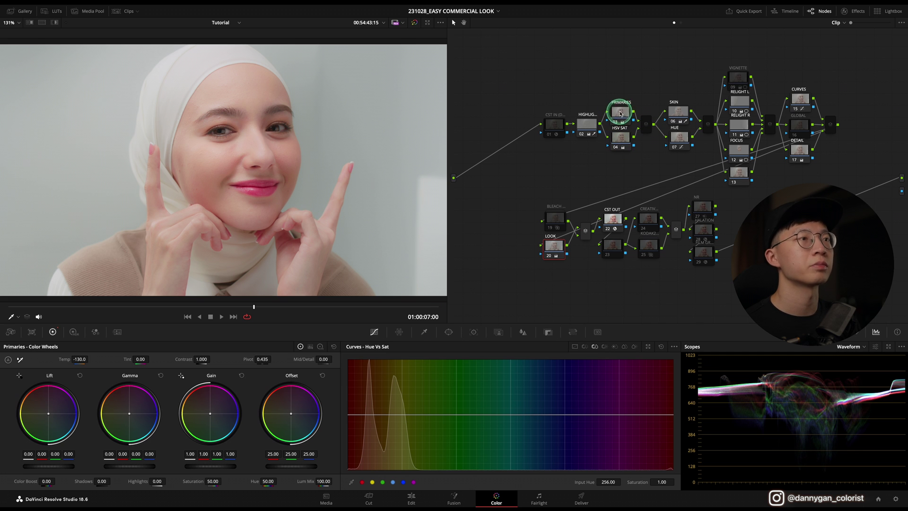
Lower the PRIMARIES saturation from 40 to 34.80 and play the clip to review
{"action": "left_click", "coordinate": [621, 114]}
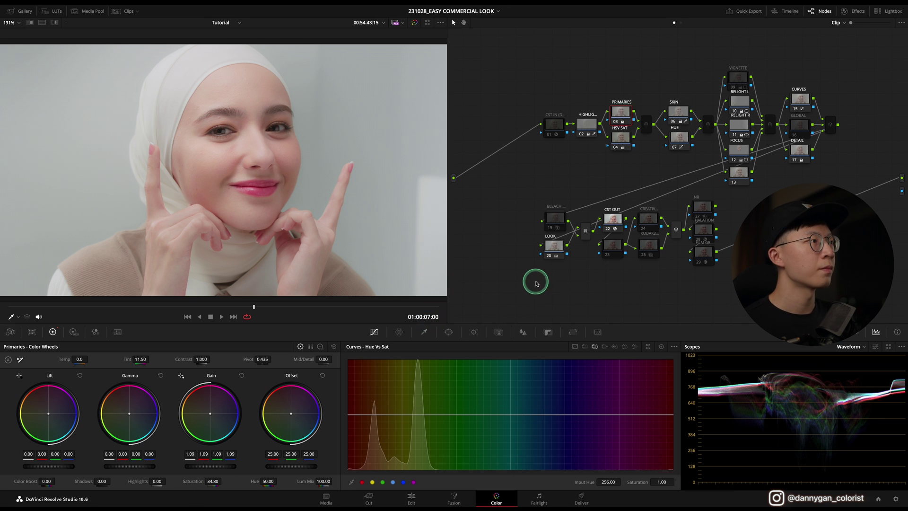
{"action": "key", "text": "space"}
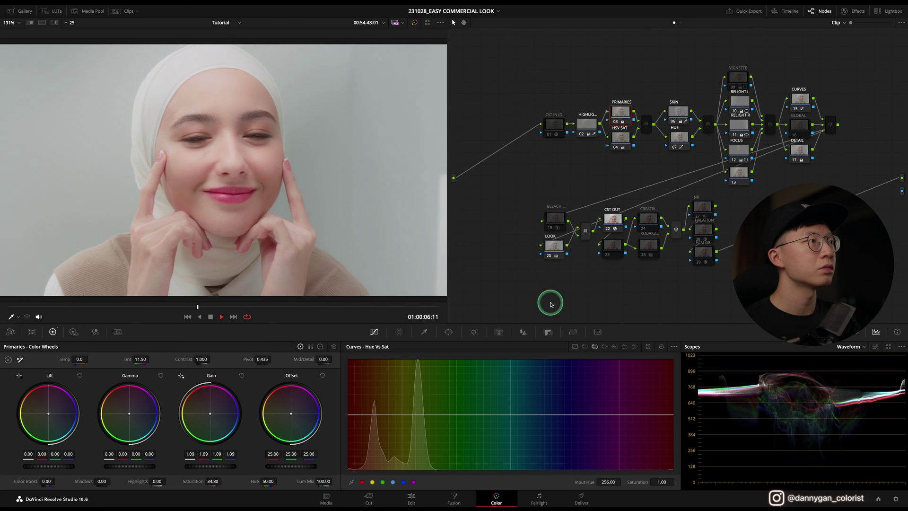
{"action": "key", "text": "space"}
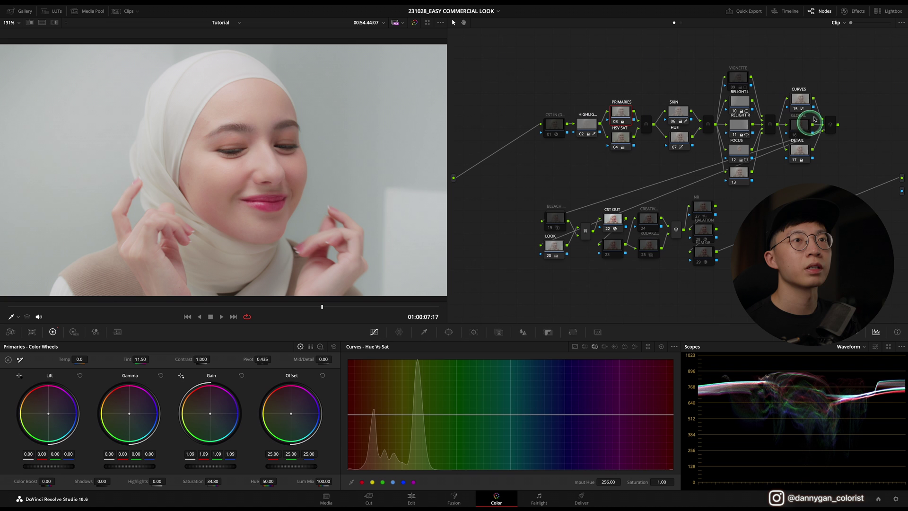
Shift the RELIGHT R gradient left across the face and move the RELIGHT L gradient slightly right
{"action": "left_click", "coordinate": [760, 126]}
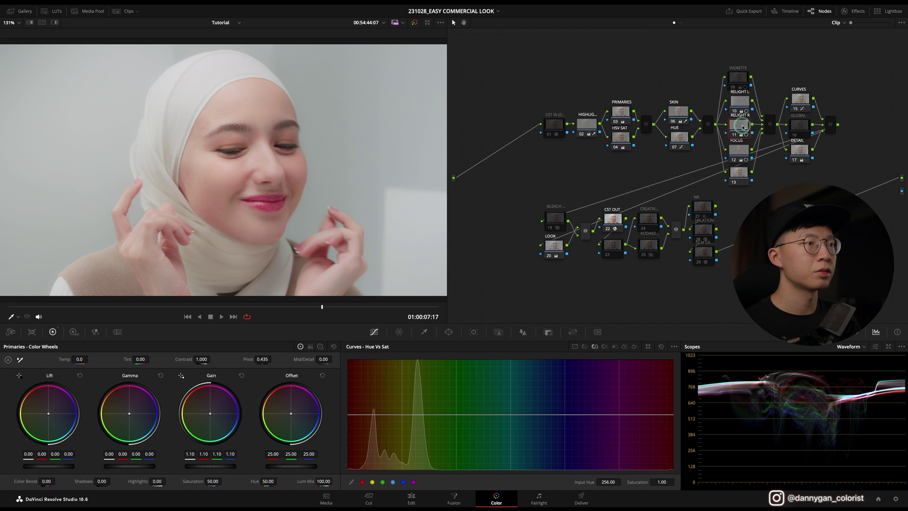
{"action": "left_click", "coordinate": [449, 336]}
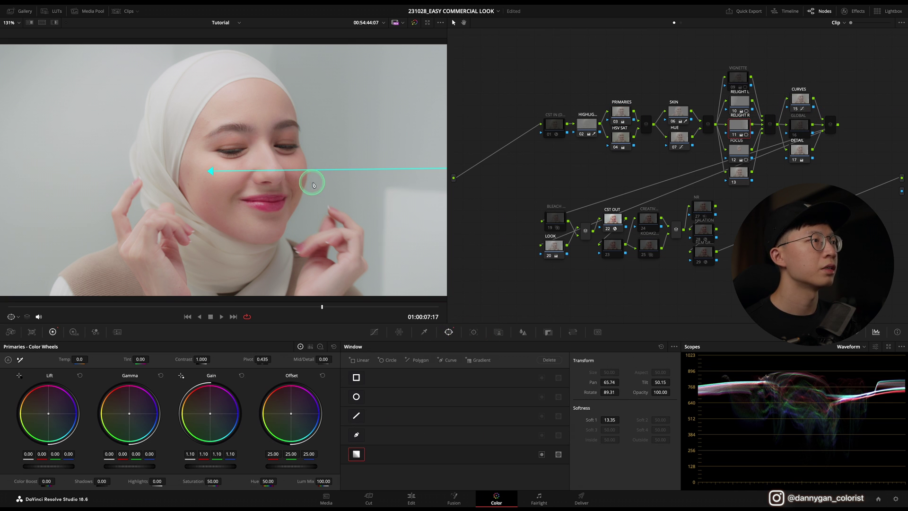
{"action": "scroll", "coordinate": [319, 214], "scroll_direction": "down", "scroll_amount": 4}
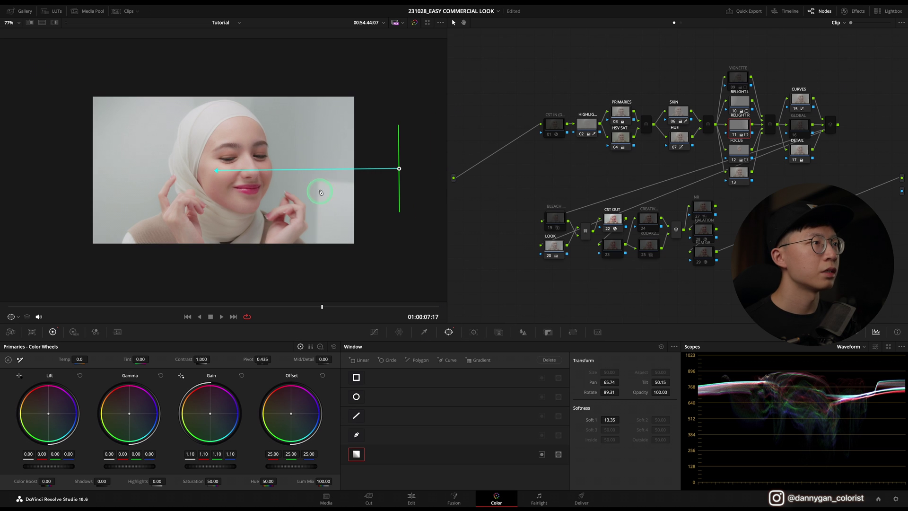
{"action": "left_click_drag", "start_coordinate": [397, 169], "coordinate": [355, 167]}
{"action": "left_click", "coordinate": [743, 102]}
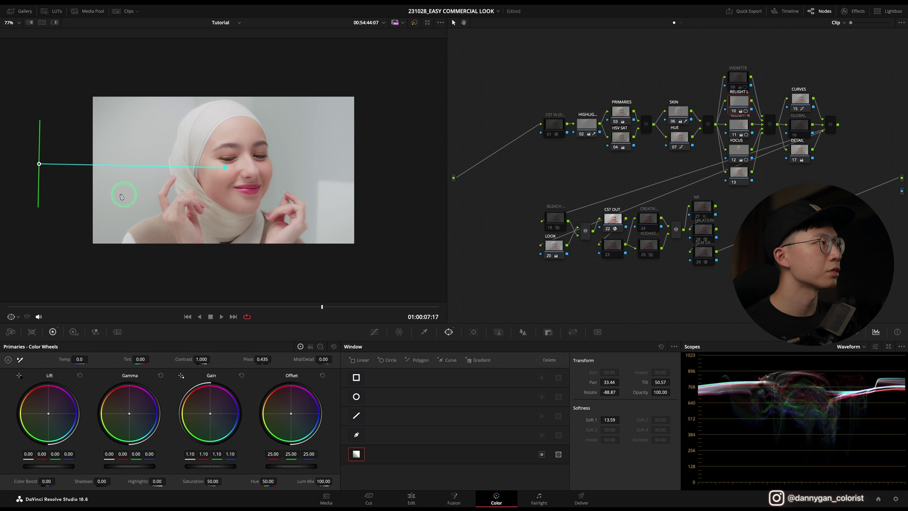
{"action": "left_click_drag", "start_coordinate": [46, 166], "coordinate": [64, 164]}
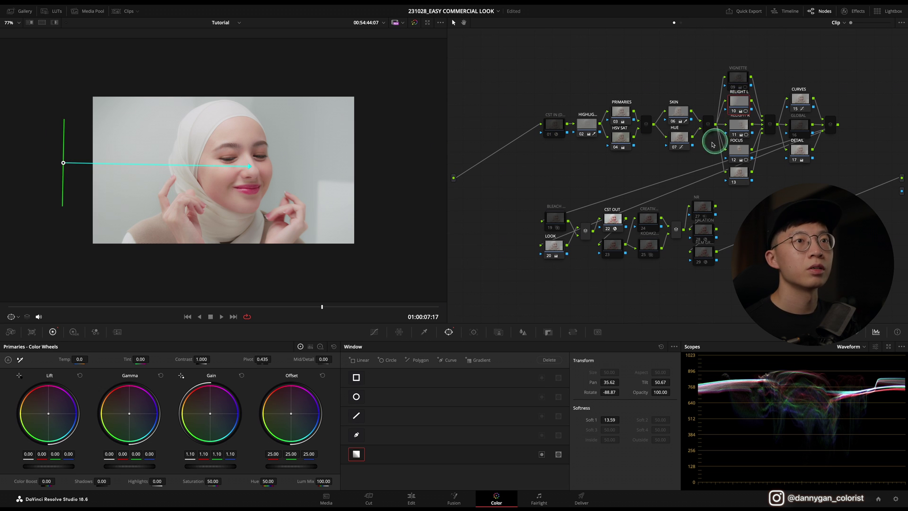
Move, enlarge and rotate the FOCUS oval upright over the face at -2.79
{"action": "left_click", "coordinate": [739, 151]}
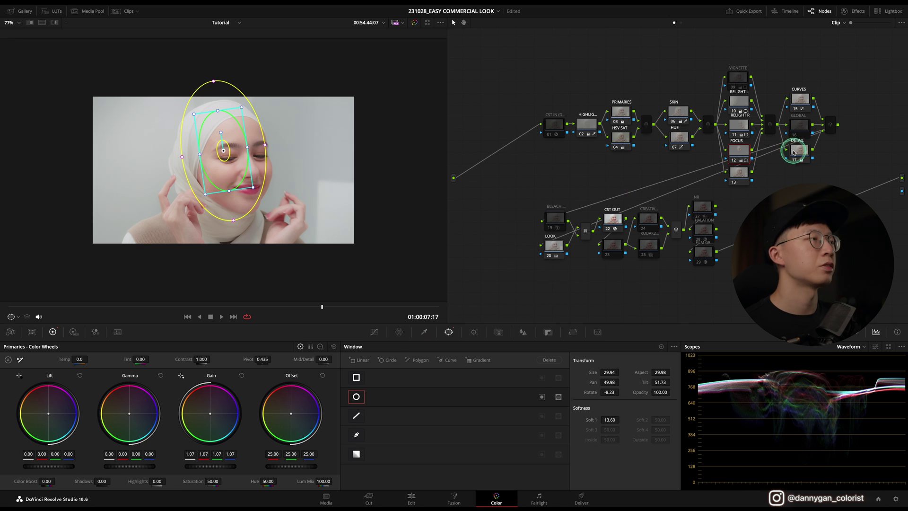
{"action": "scroll", "coordinate": [277, 203], "scroll_direction": "up", "scroll_amount": 3}
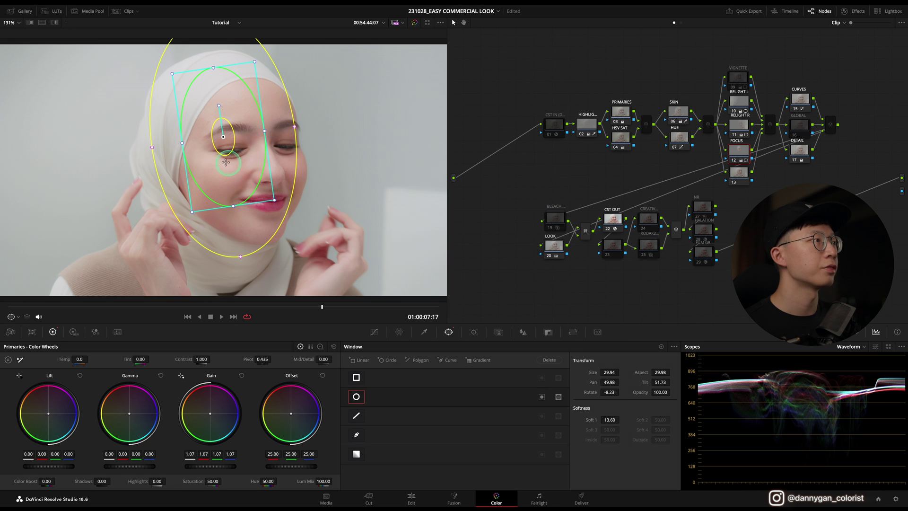
{"action": "left_click_drag", "start_coordinate": [225, 162], "coordinate": [257, 198]}
{"action": "left_click_drag", "start_coordinate": [250, 141], "coordinate": [247, 140]}
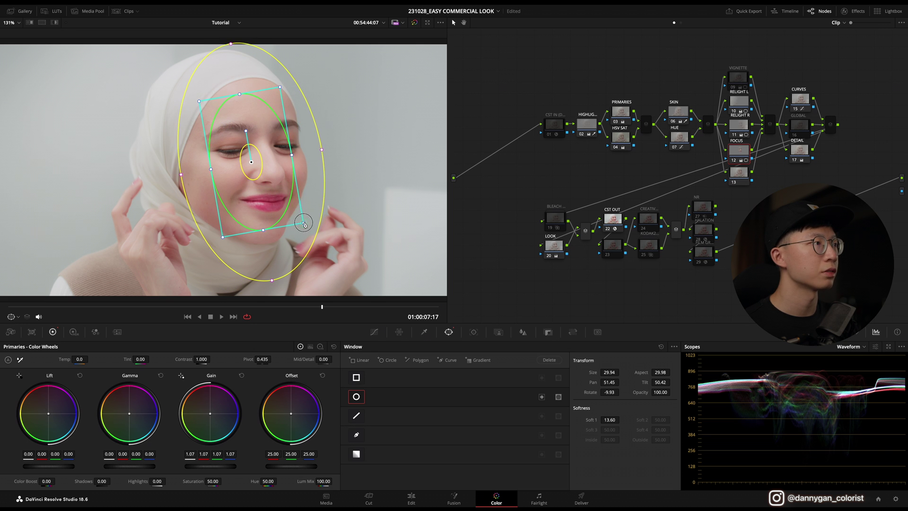
{"action": "left_click_drag", "start_coordinate": [304, 224], "coordinate": [315, 246]}
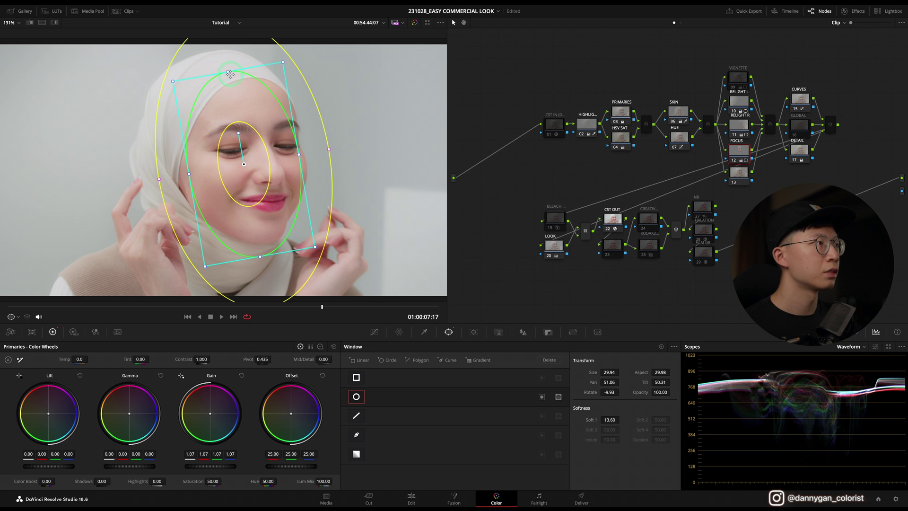
{"action": "left_click_drag", "start_coordinate": [229, 74], "coordinate": [232, 70]}
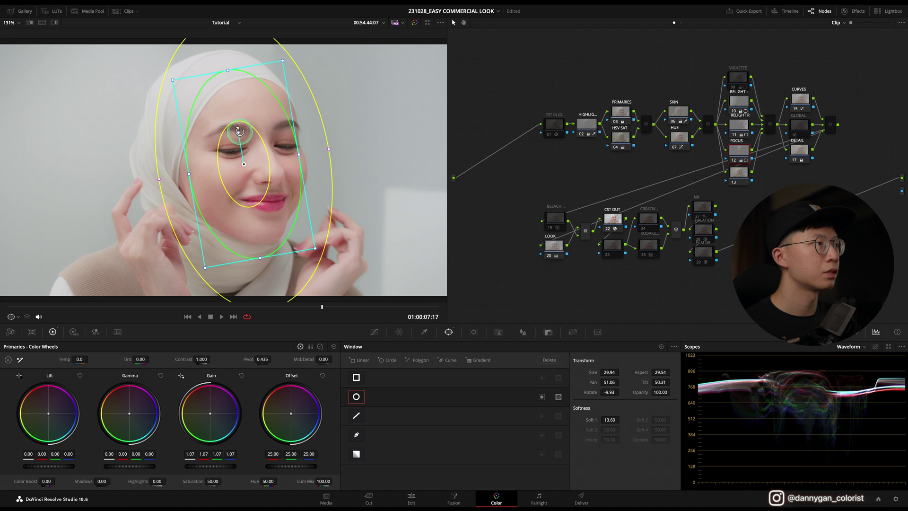
{"action": "left_click_drag", "start_coordinate": [239, 131], "coordinate": [242, 132]}
Track the FOCUS oval forward and backward through the clip
{"action": "left_click", "coordinate": [475, 291]}
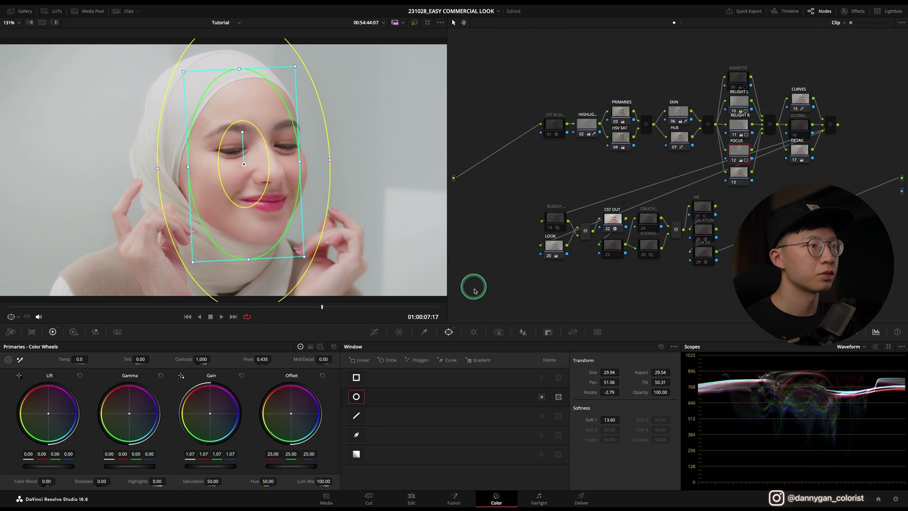
{"action": "left_click", "coordinate": [477, 332]}
{"action": "left_click", "coordinate": [383, 360]}
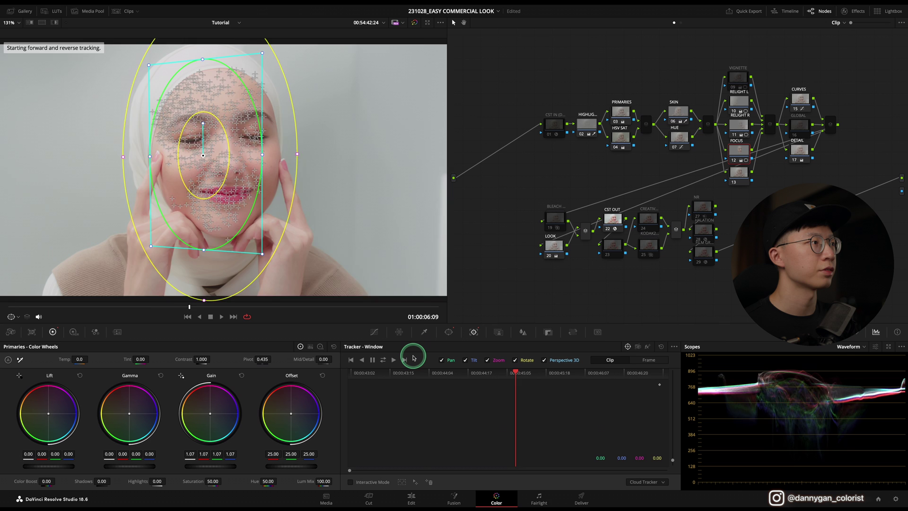
{"action": "left_click", "coordinate": [374, 332]}
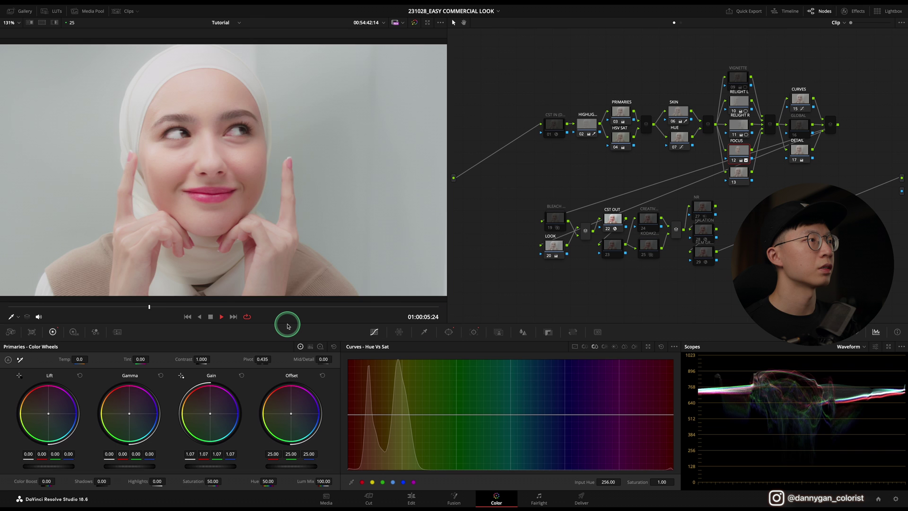
Replay the clips to check the tracked windows, then select the empty node 13
{"action": "key", "text": "space"}
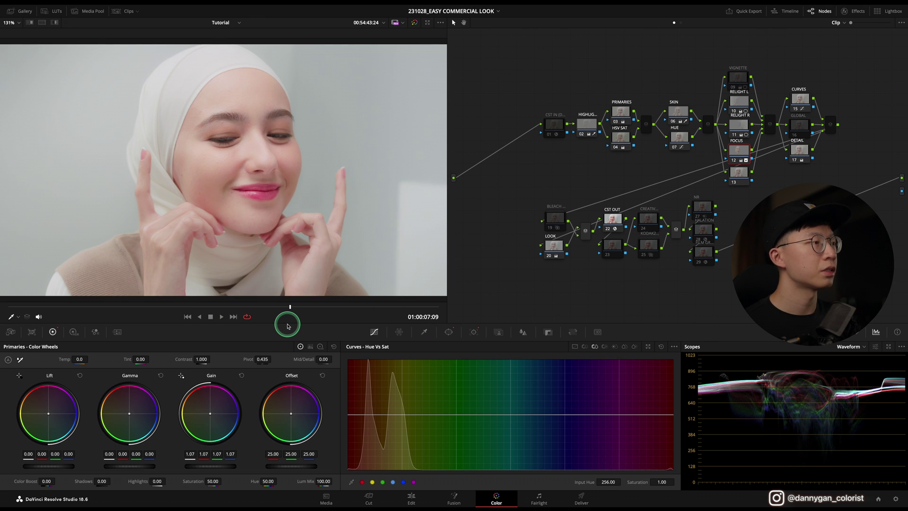
{"action": "left_click_drag", "start_coordinate": [137, 315], "coordinate": [71, 311]}
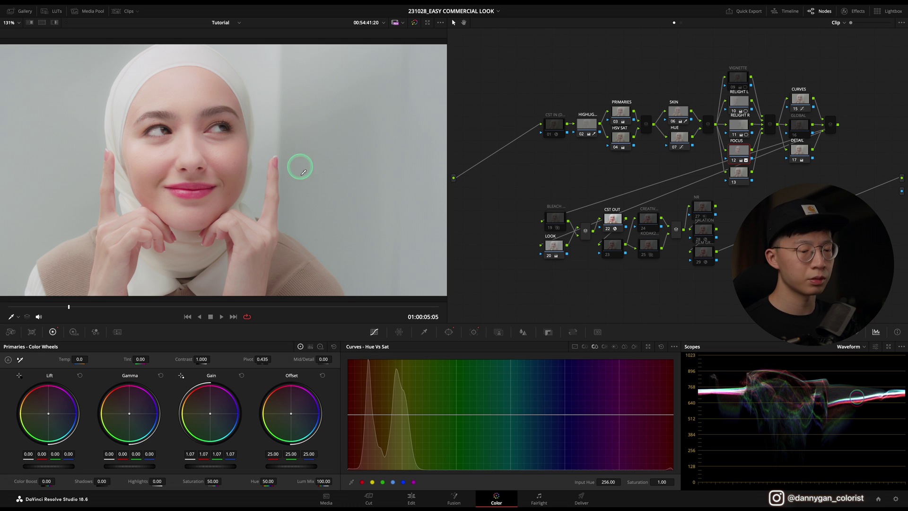
{"action": "key", "text": "space"}
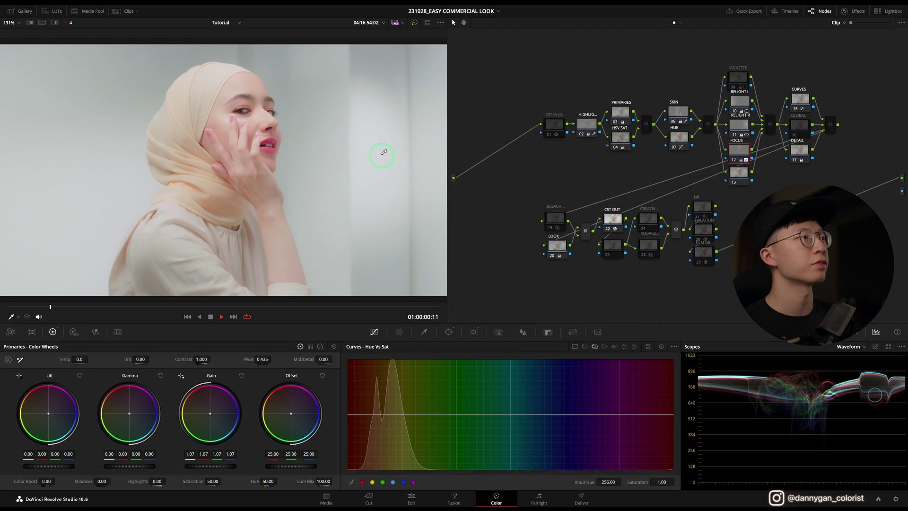
{"action": "key", "text": "space"}
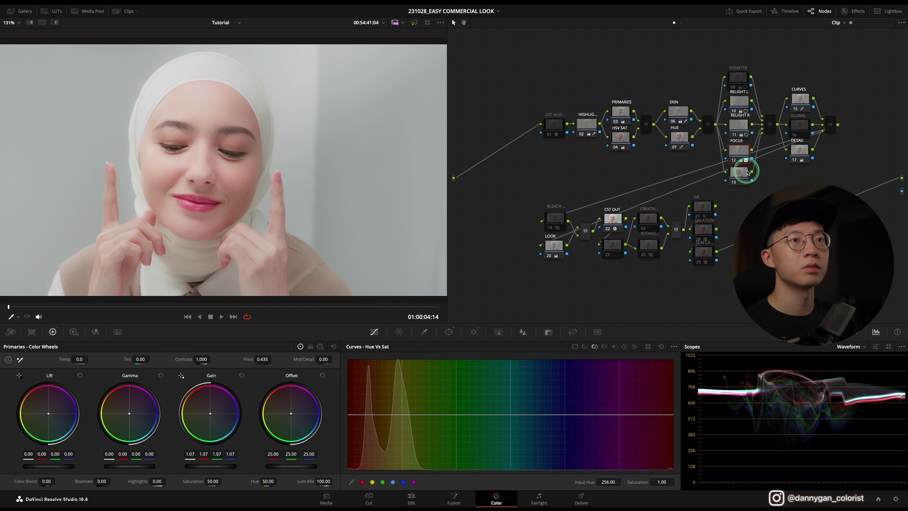
{"action": "left_click_drag", "start_coordinate": [742, 174], "coordinate": [740, 179]}
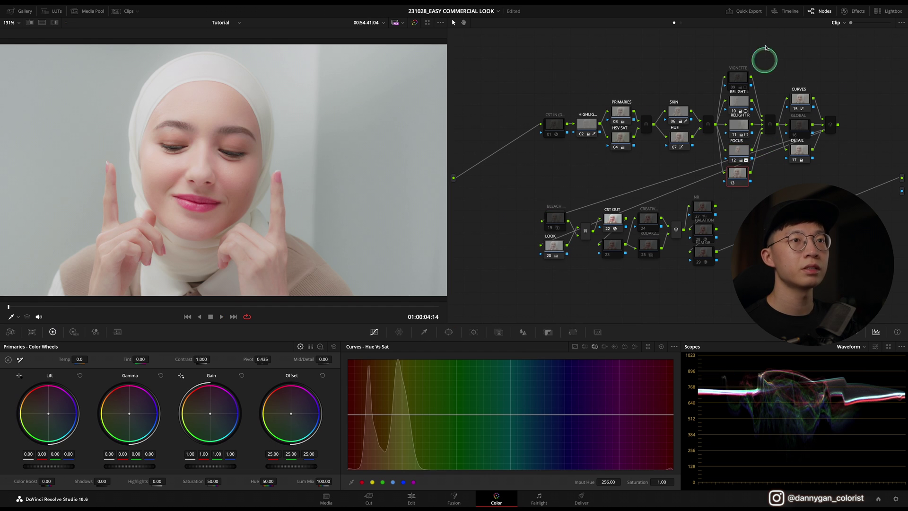
Add an oval window on node 13 over the background right of the face and widen it
{"action": "left_click", "coordinate": [448, 332]}
{"action": "left_click", "coordinate": [357, 397]}
{"action": "left_click_drag", "start_coordinate": [265, 189], "coordinate": [373, 193]}
{"action": "left_click_drag", "start_coordinate": [424, 166], "coordinate": [453, 229]}
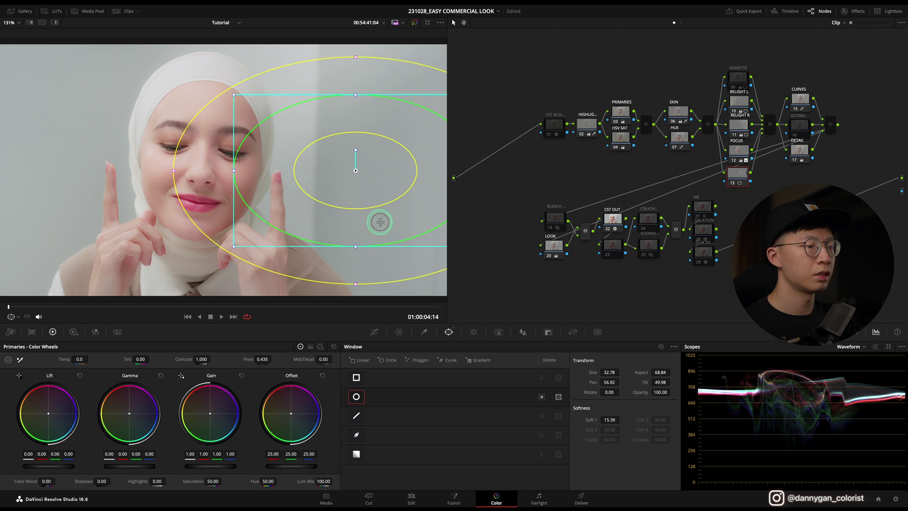
{"action": "left_click_drag", "start_coordinate": [380, 219], "coordinate": [390, 220]}
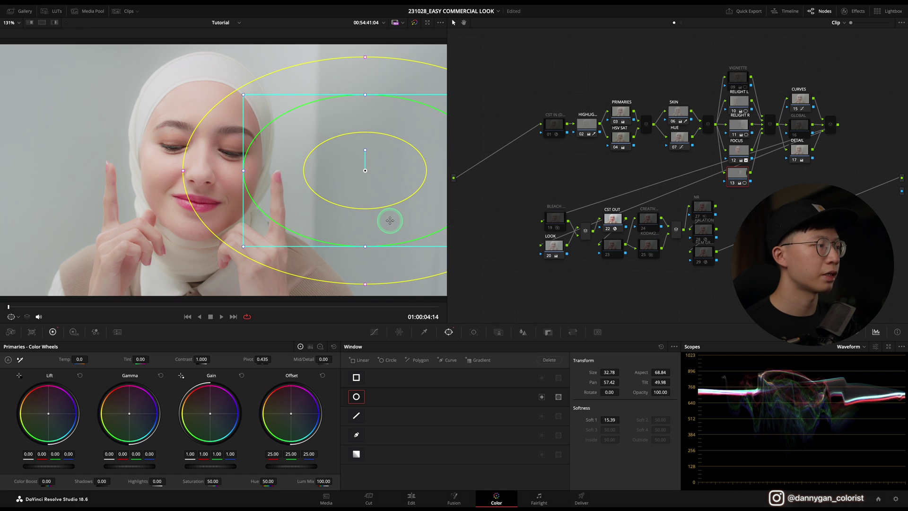
Raise Gain to 1.06 inside the oval, nudge it right, and track it forward and reverse
{"action": "left_click_drag", "start_coordinate": [203, 467], "coordinate": [231, 457]}
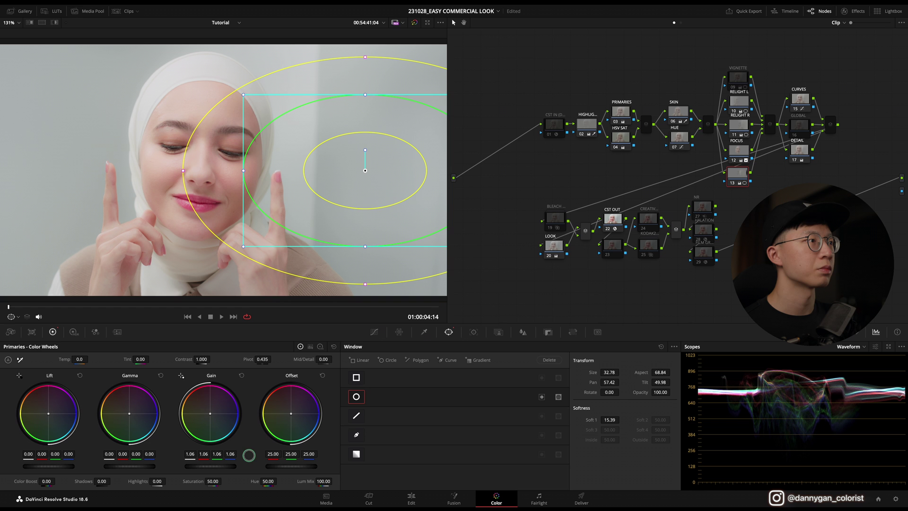
{"action": "left_click_drag", "start_coordinate": [354, 202], "coordinate": [368, 203]}
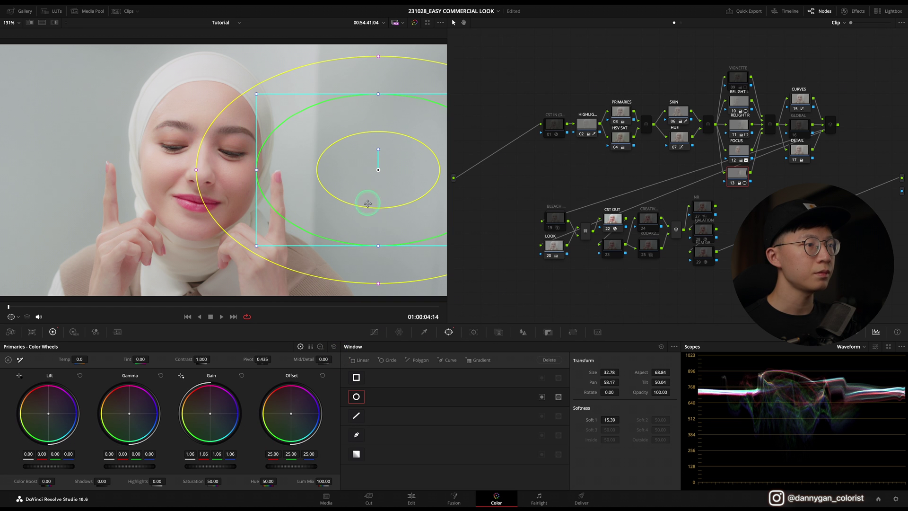
{"action": "left_click", "coordinate": [481, 334]}
{"action": "left_click", "coordinate": [383, 360]}
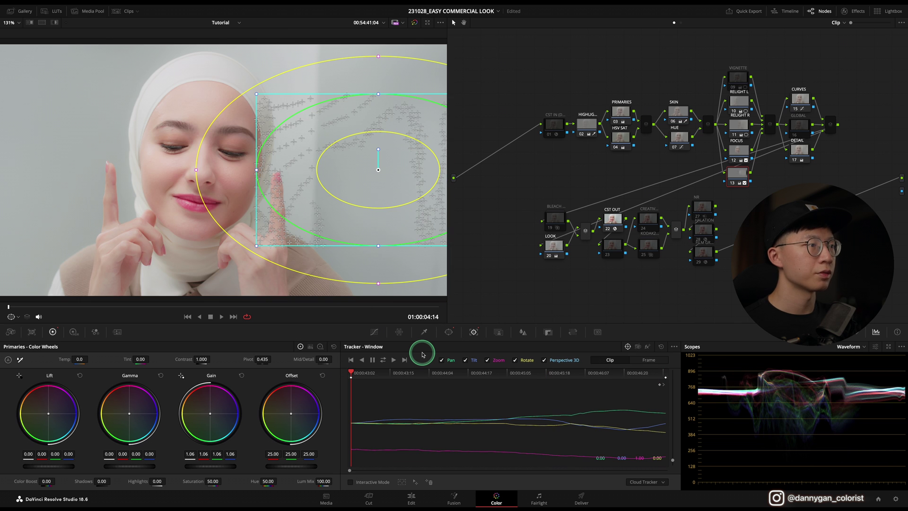
{"action": "left_click", "coordinate": [375, 333]}
{"action": "key", "text": "space"}
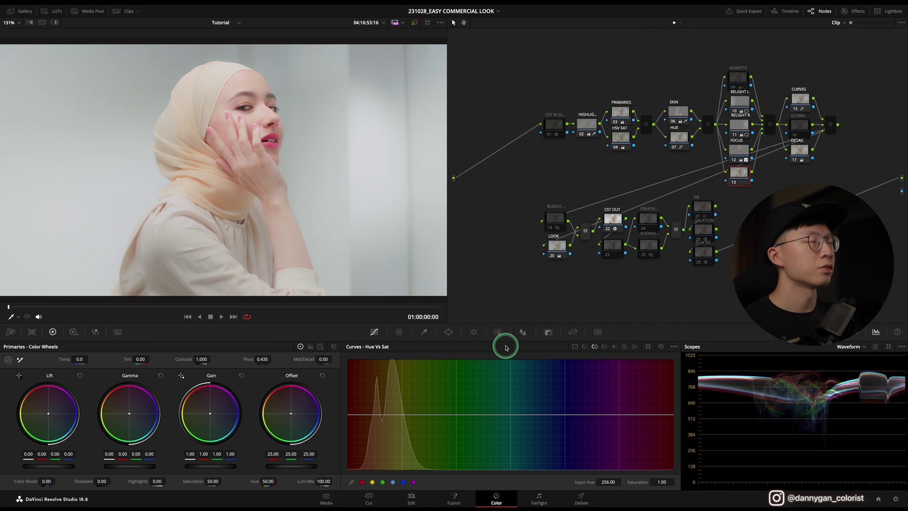
Turn off loop playback and flip between the graded clips, ending on the beige-hijab clip
{"action": "key", "text": "space"}
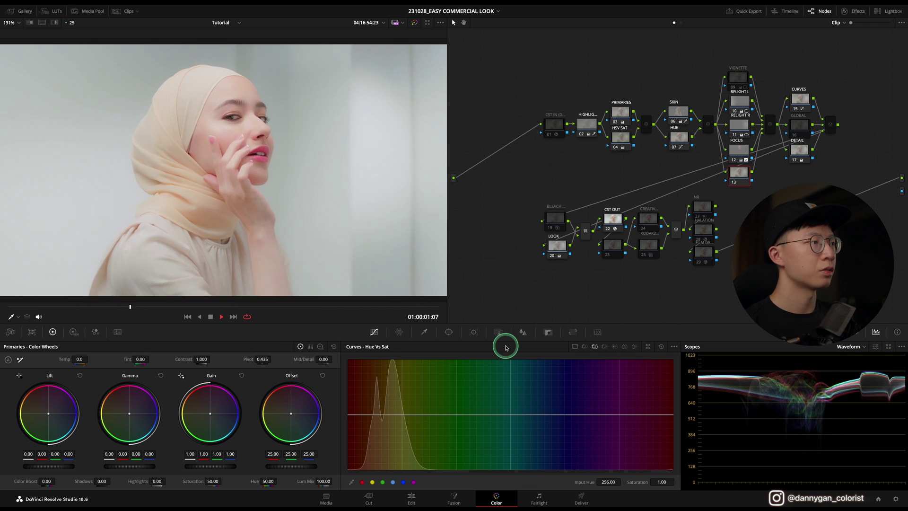
{"action": "key", "text": "ctrl+slash"}
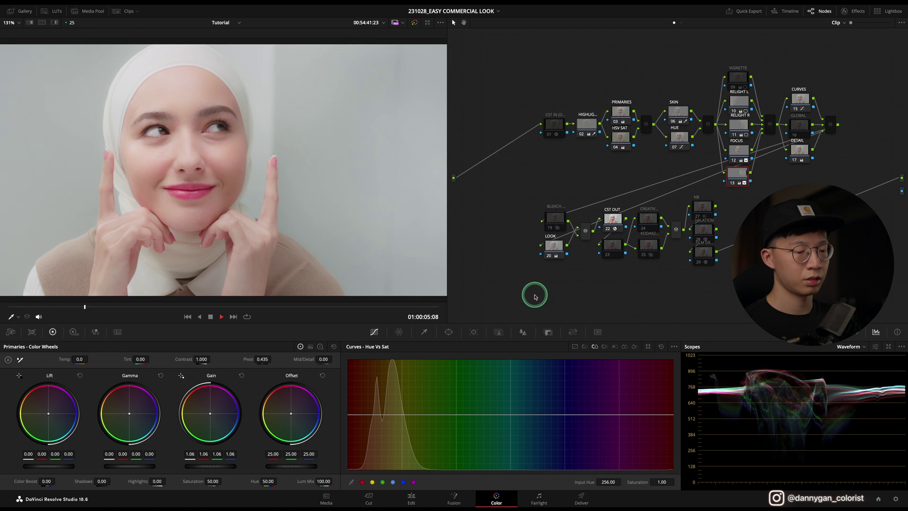
{"action": "key", "text": "Up"}
{"action": "key", "text": "Down"}
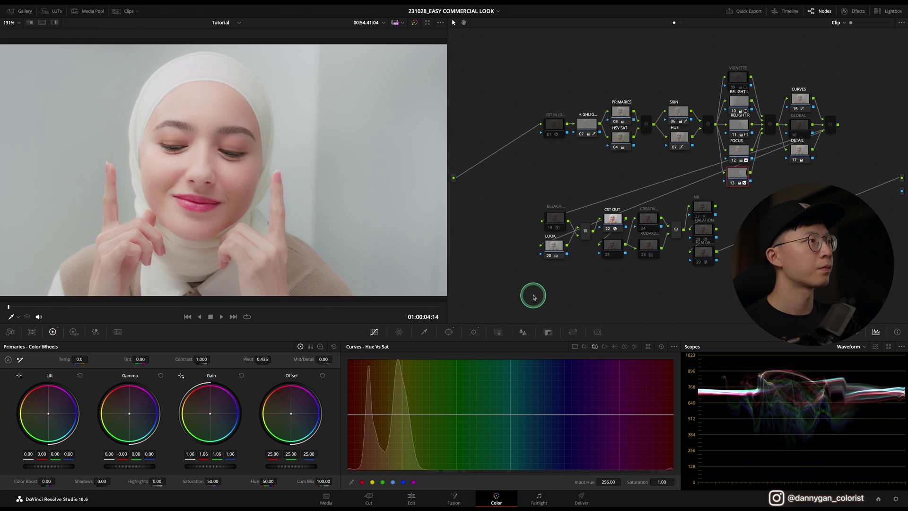
{"action": "key", "text": "Up"}
{"action": "key", "text": "Down"}
{"action": "key", "text": "Up"}
{"action": "key", "text": "Down"}
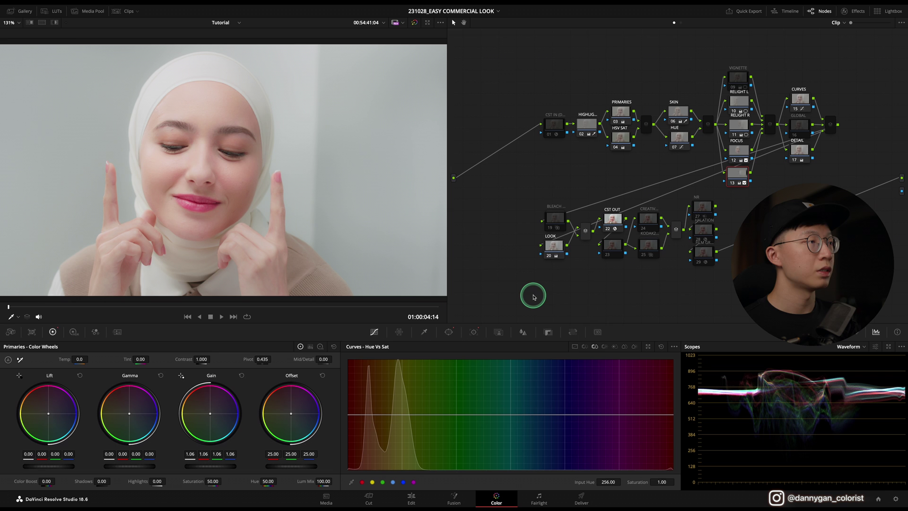
{"action": "key", "text": "Up"}
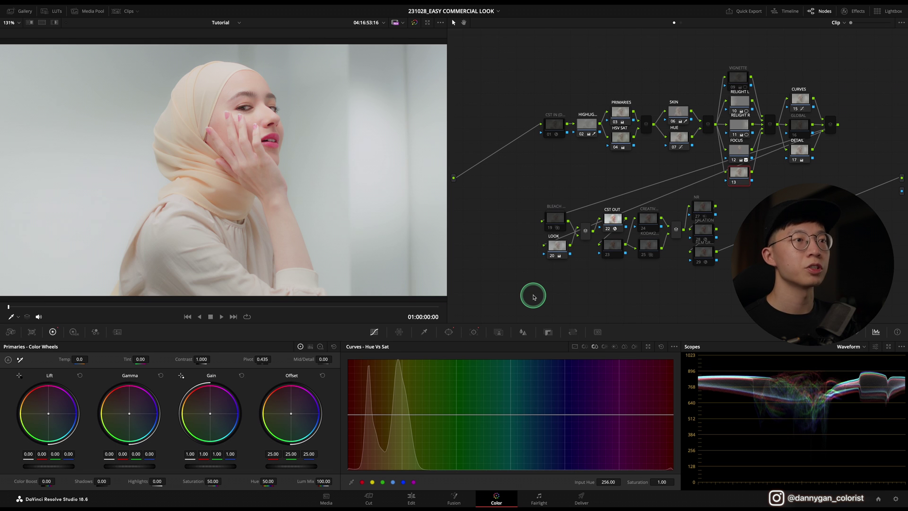